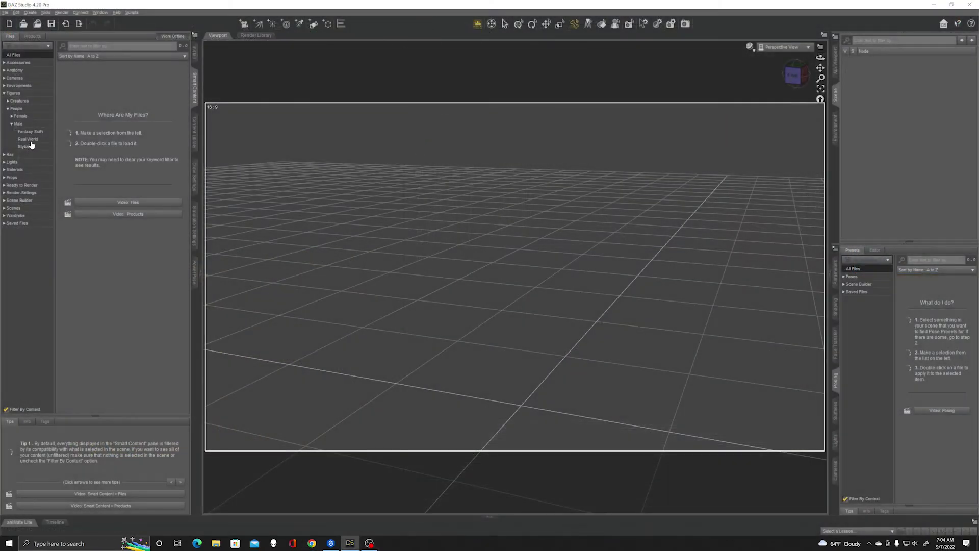
# Load the Novak male figure from Real World into the DAZ Studio scene
pyautogui.click(32, 141)
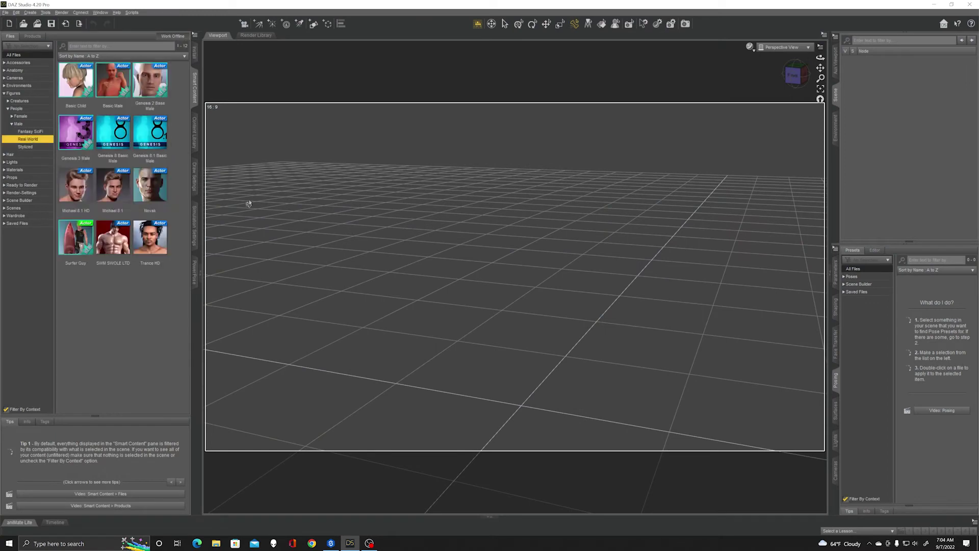
pyautogui.doubleClick(150, 191)
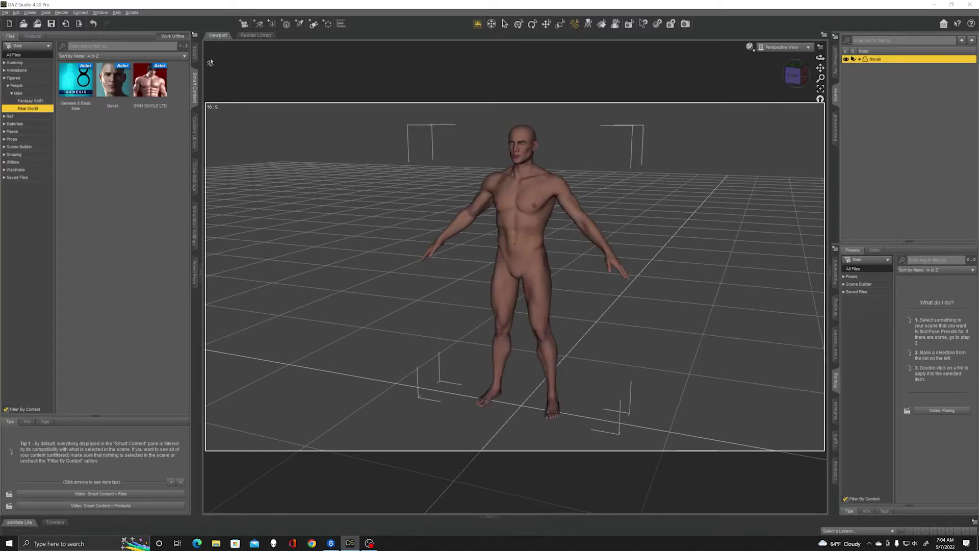
pyautogui.click(195, 53)
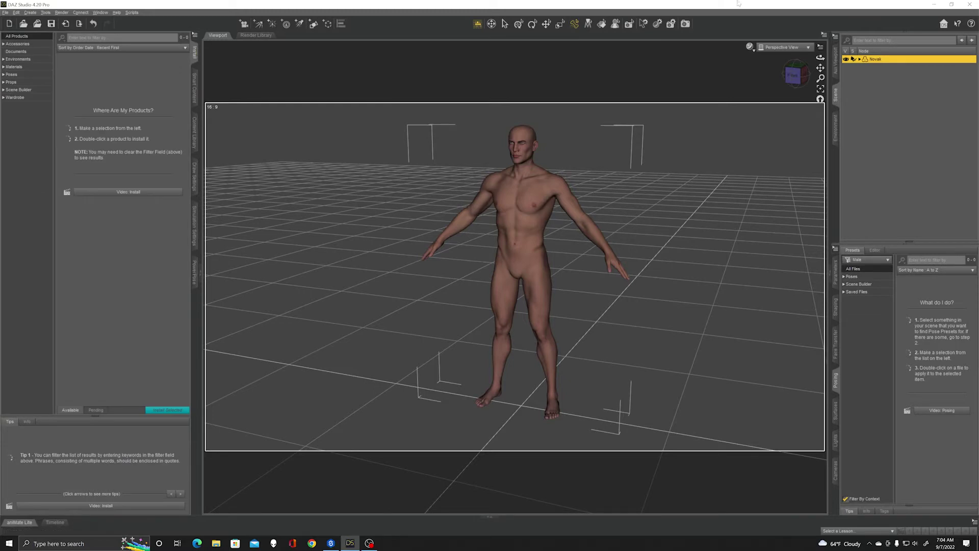
# Frame Novak front-on using the view cube, zoom and pan
pyautogui.click(793, 75)
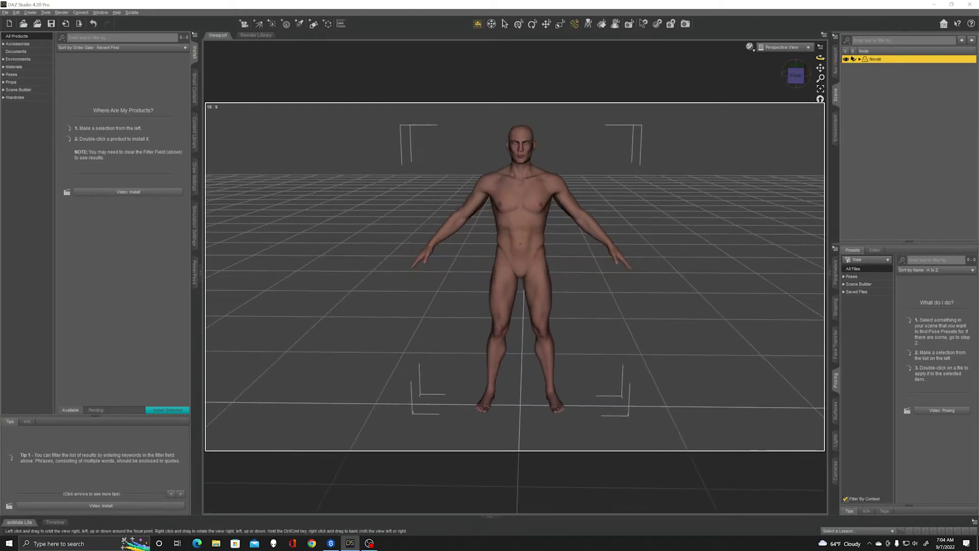
pyautogui.scroll(3, 622, 179)
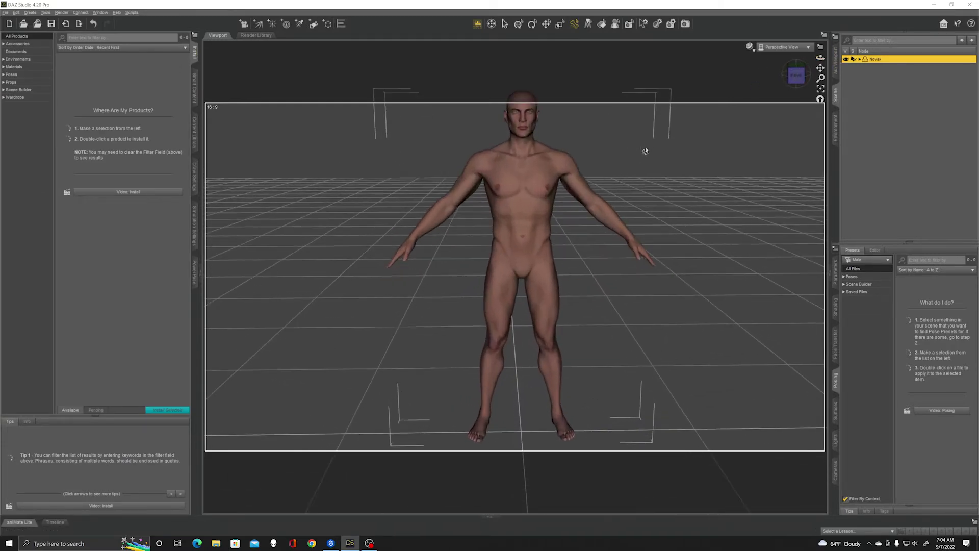
pyautogui.scroll(5, 646, 149)
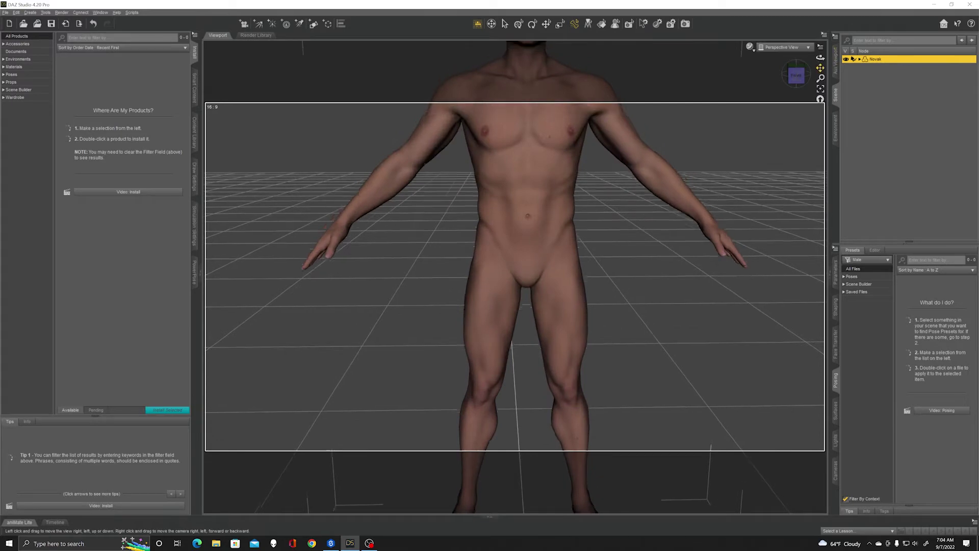
pyautogui.moveTo(820, 68); pyautogui.dragTo(815, 79)
pyautogui.scroll(-4, 545, 179)
pyautogui.scroll(4, 541, 174)
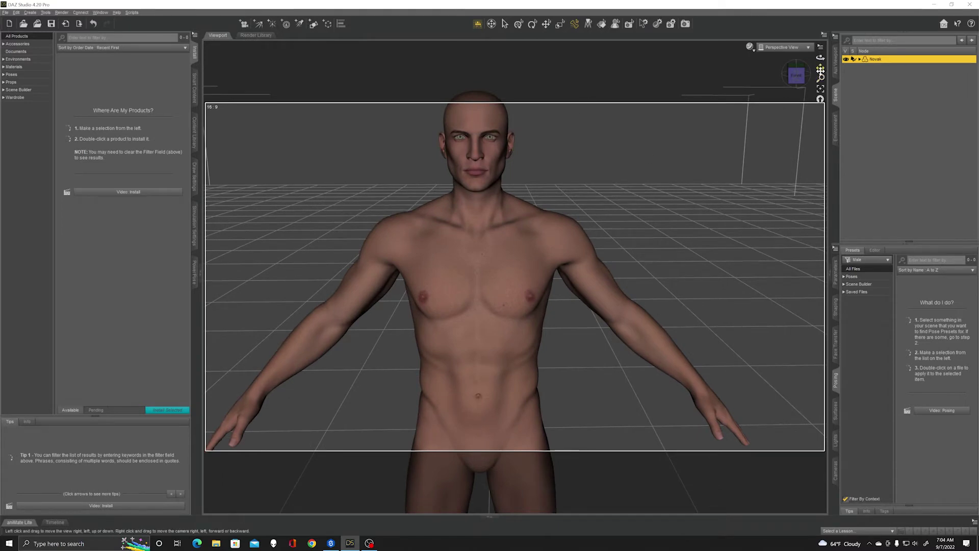
pyautogui.moveTo(820, 68); pyautogui.dragTo(822, 69)
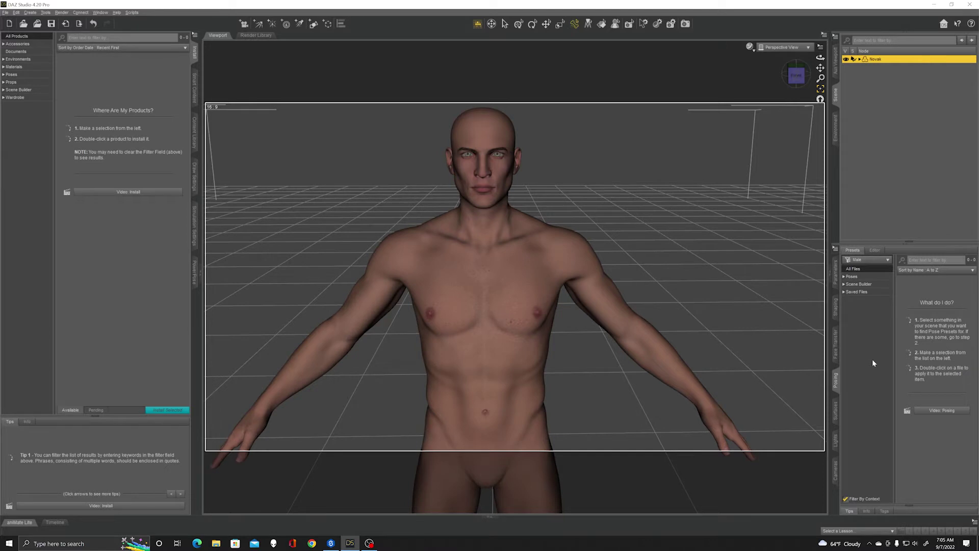
# Show Novak's shaping morphs and expand his hip and Abdomen nodes to reveal the Genesis 8 Male Eyelashes
pyautogui.click(836, 307)
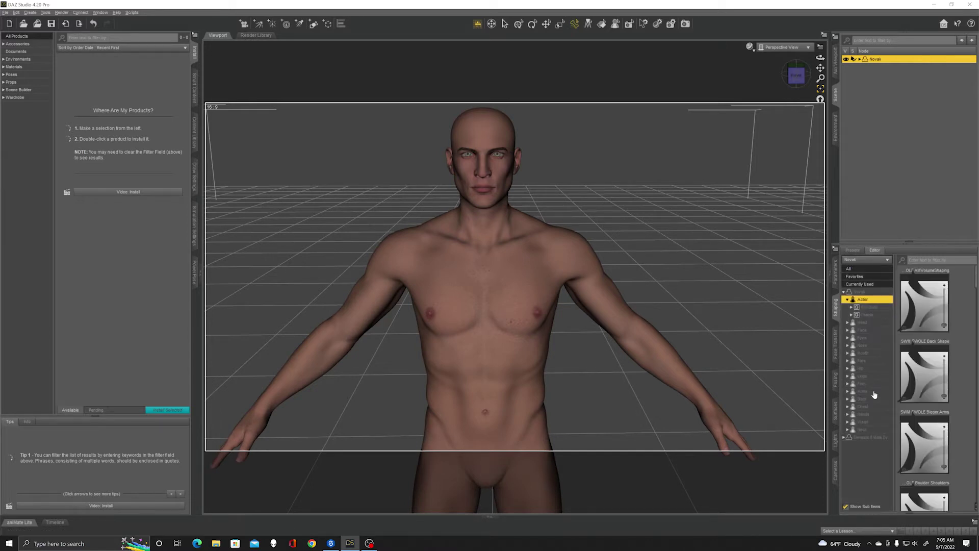
pyautogui.click(859, 60)
pyautogui.click(863, 67)
pyautogui.click(867, 82)
pyautogui.click(864, 97)
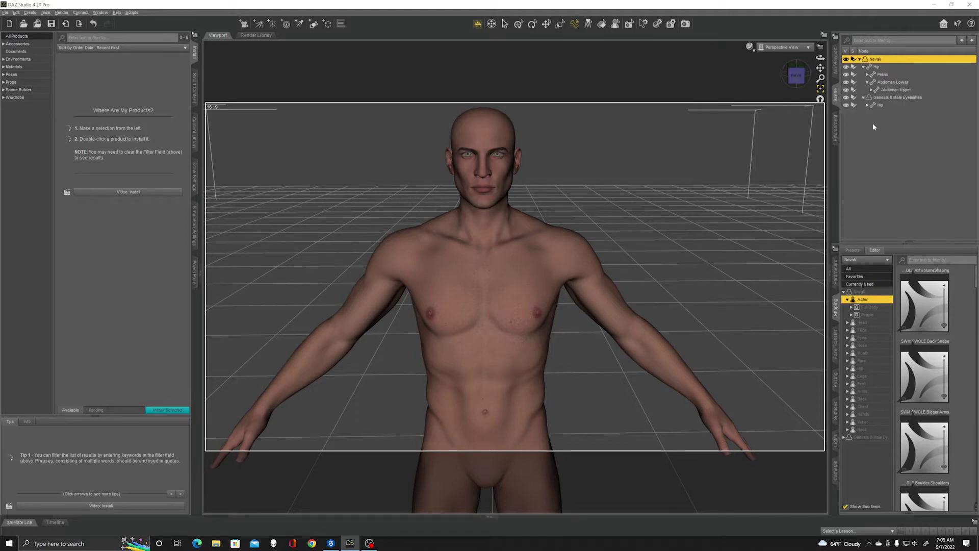
pyautogui.click(910, 97)
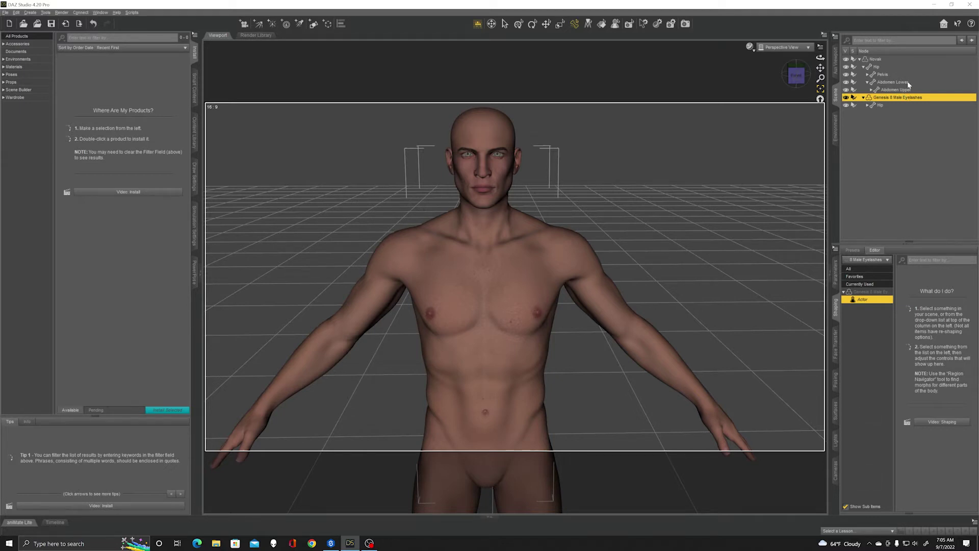
pyautogui.click(879, 60)
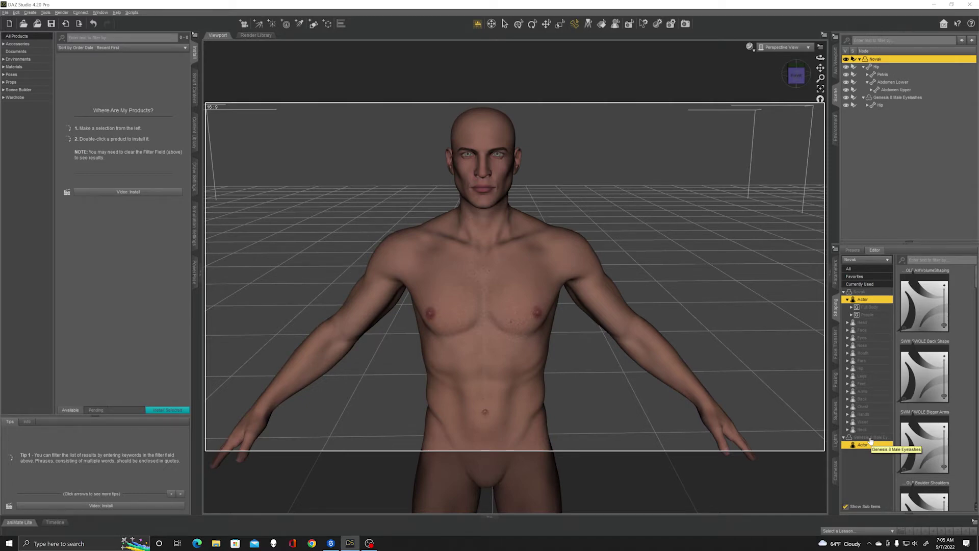
# Raise SWM Biceps to about 67% and increase Deltoid Middle
pyautogui.click(870, 391)
pyautogui.moveTo(915, 413); pyautogui.dragTo(938, 413)
pyautogui.scroll(-5, 939, 466)
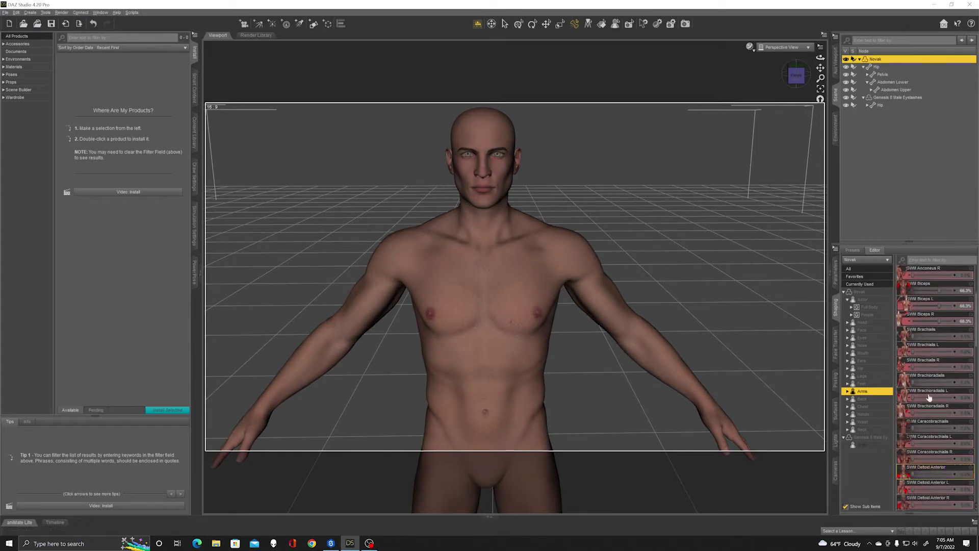
pyautogui.scroll(-5, 929, 444)
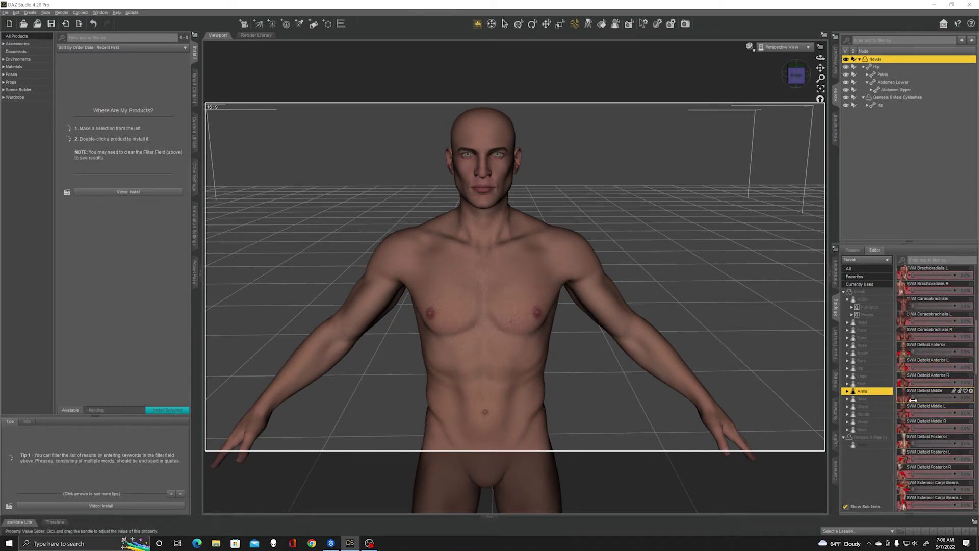
pyautogui.moveTo(911, 399); pyautogui.dragTo(954, 398)
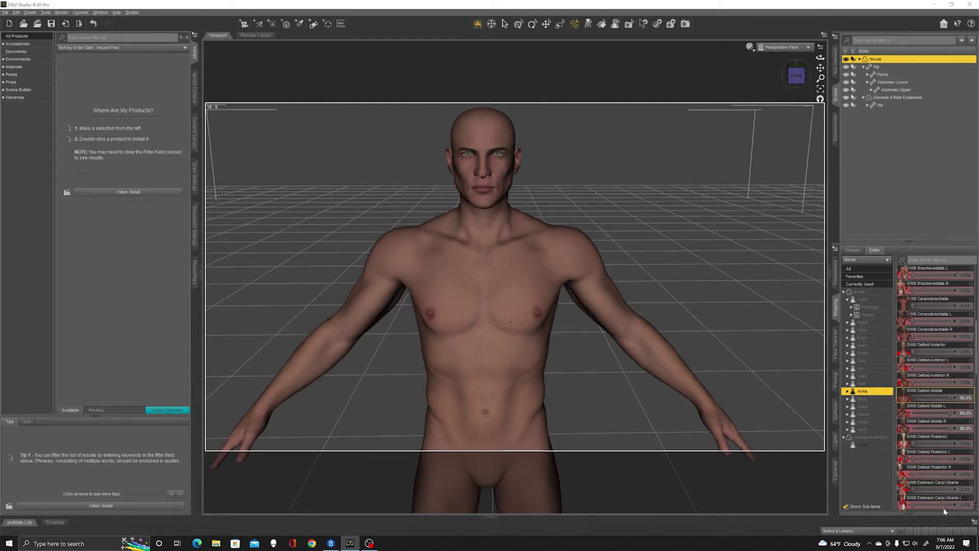
pyautogui.scroll(-5, 933, 471)
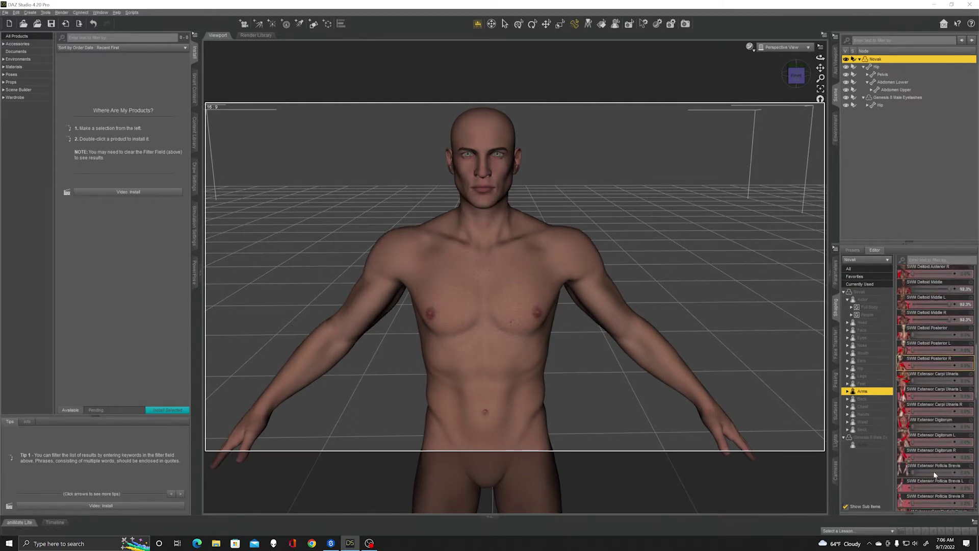
# Strengthen Pectoral and Pectoralis Clavicular, set External Oblique to 54.8% and define Rectus Abdominus
pyautogui.click(867, 407)
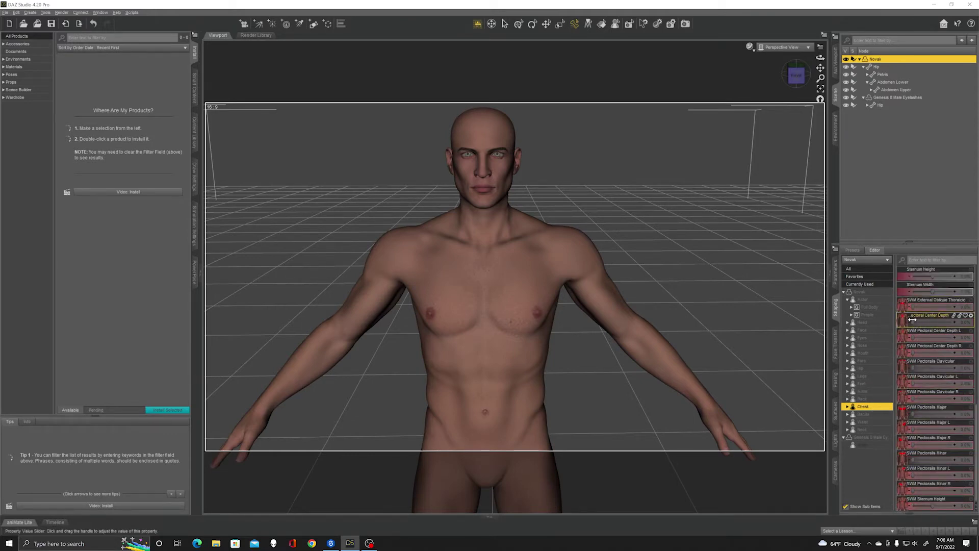
pyautogui.moveTo(913, 339)
pyautogui.mouseDown()
pyautogui.moveTo(899, 338)
pyautogui.moveTo(952, 322)
pyautogui.moveTo(941, 323)
pyautogui.mouseUp()
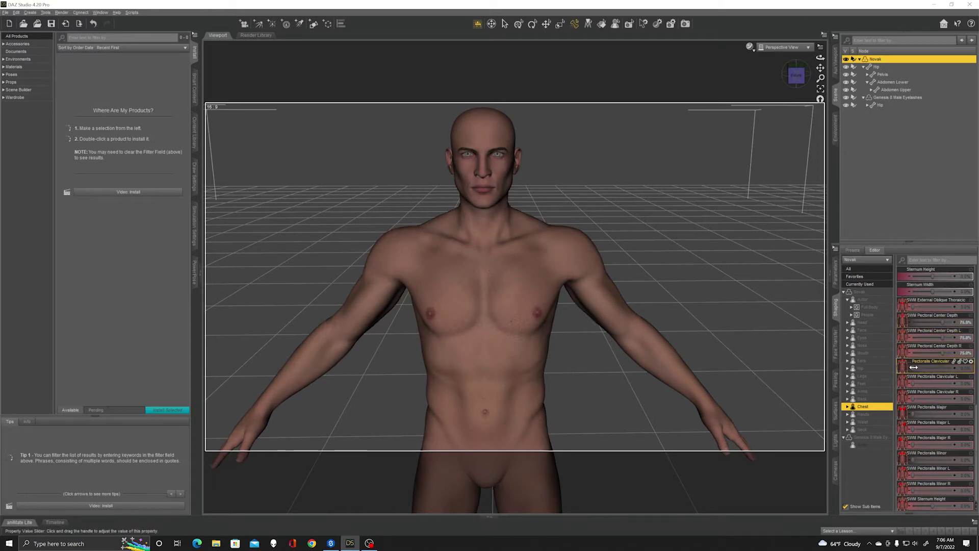
pyautogui.moveTo(911, 368)
pyautogui.mouseDown()
pyautogui.moveTo(956, 367)
pyautogui.moveTo(946, 363)
pyautogui.mouseUp()
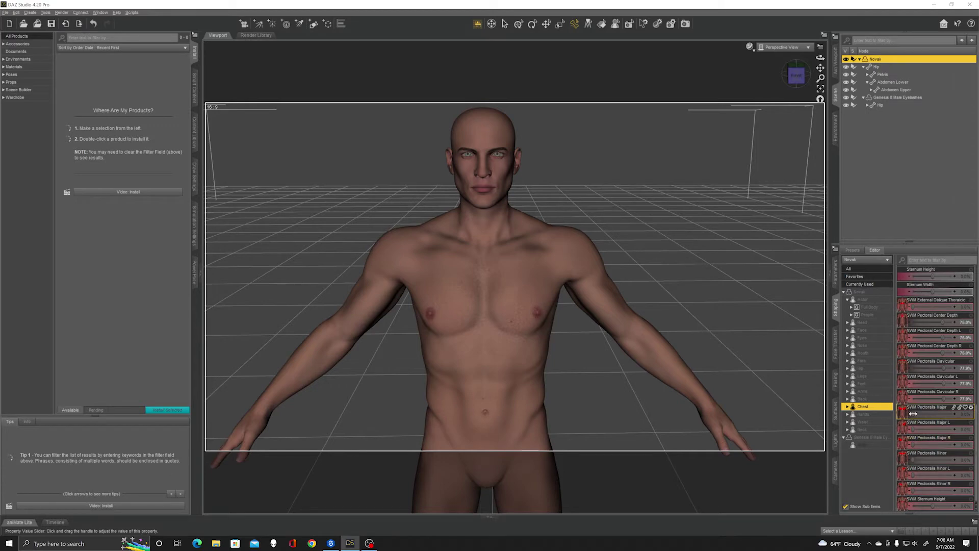
pyautogui.click(862, 422)
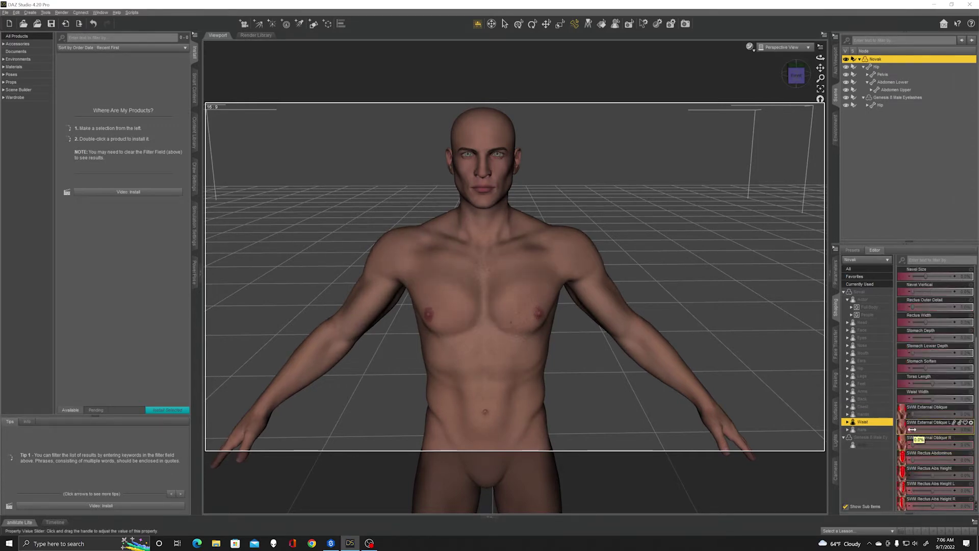
pyautogui.moveTo(915, 414); pyautogui.dragTo(934, 415)
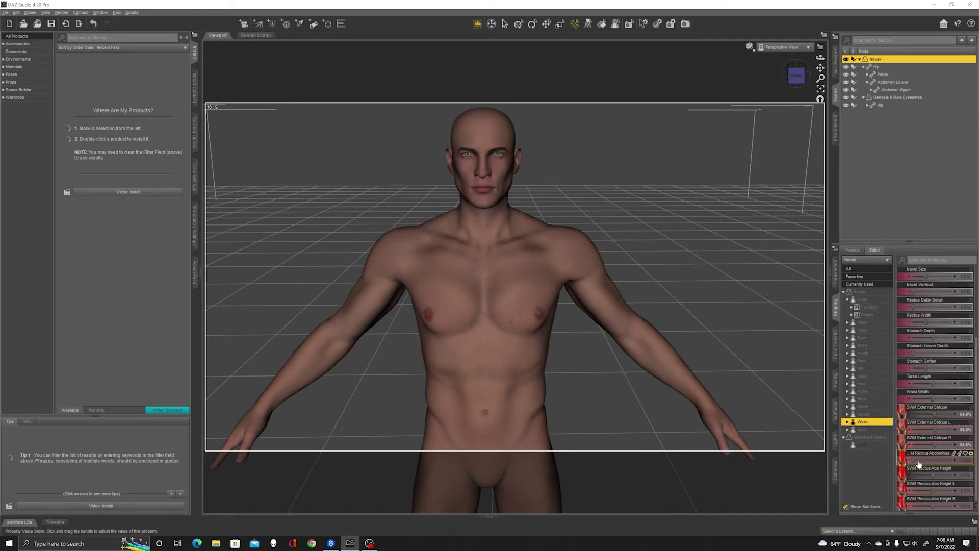
pyautogui.moveTo(916, 460); pyautogui.dragTo(955, 465)
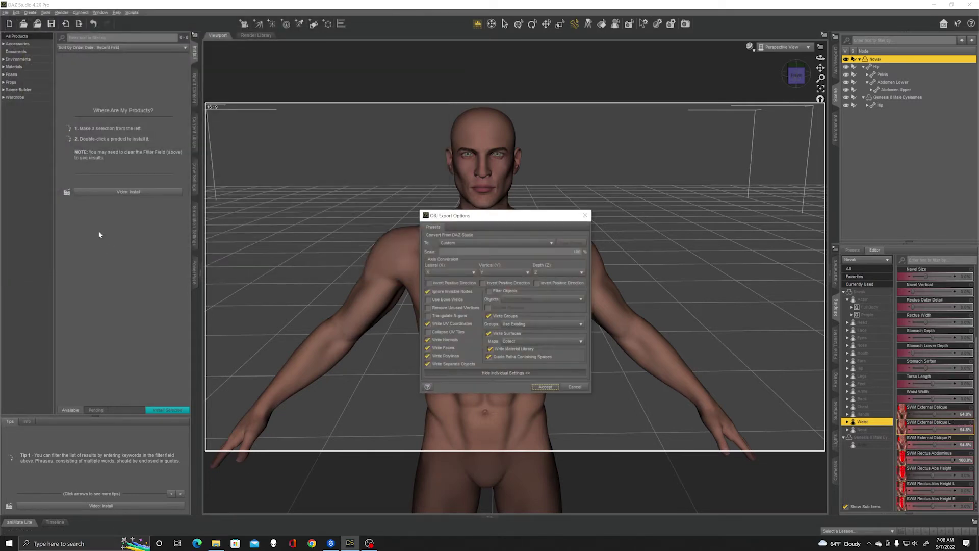
# Export Novak as novak_obj.obj with Maps set to Original, Custom preset, and faces and polylines written
pyautogui.click(541, 341)
pyautogui.click(544, 332)
pyautogui.click(479, 244)
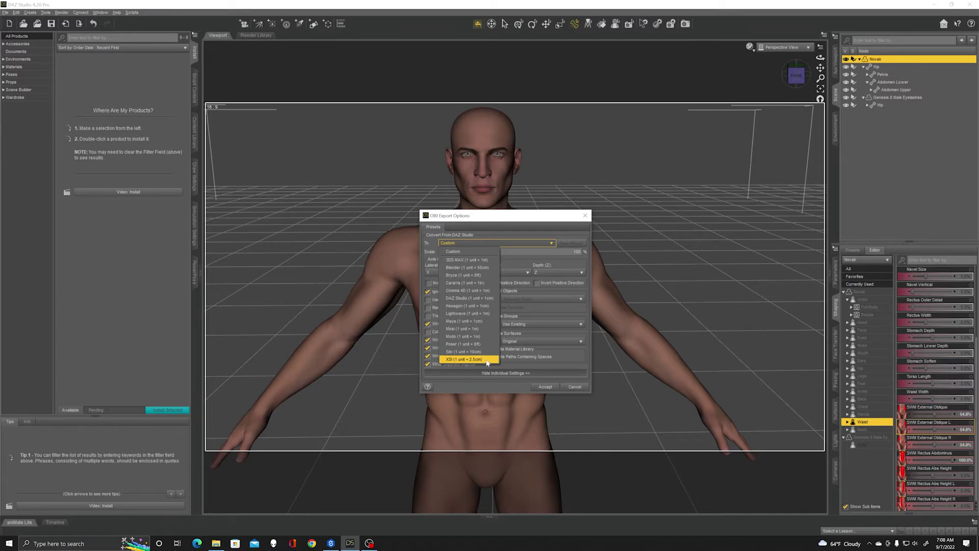
pyautogui.click(490, 229)
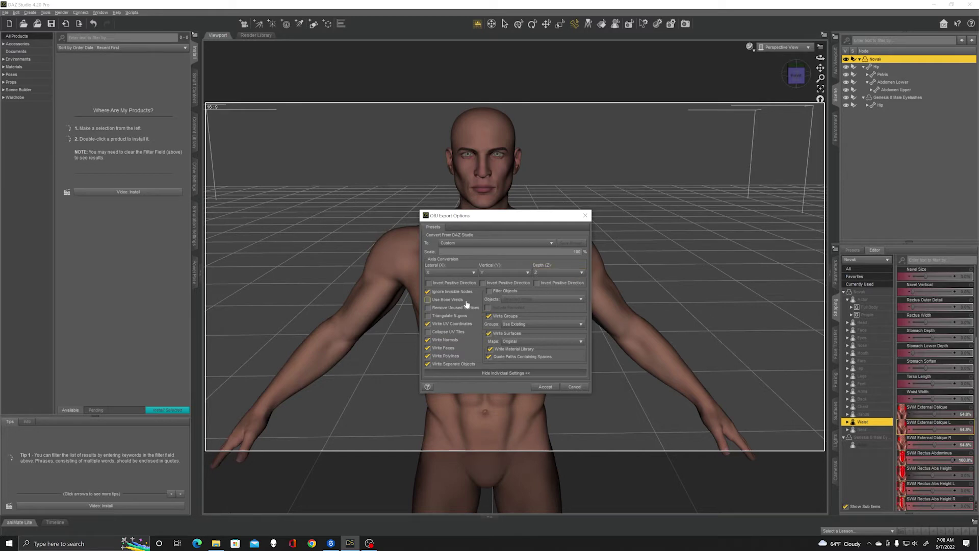
pyautogui.click(462, 348)
pyautogui.click(459, 356)
pyautogui.click(460, 350)
pyautogui.click(460, 350)
pyautogui.click(544, 387)
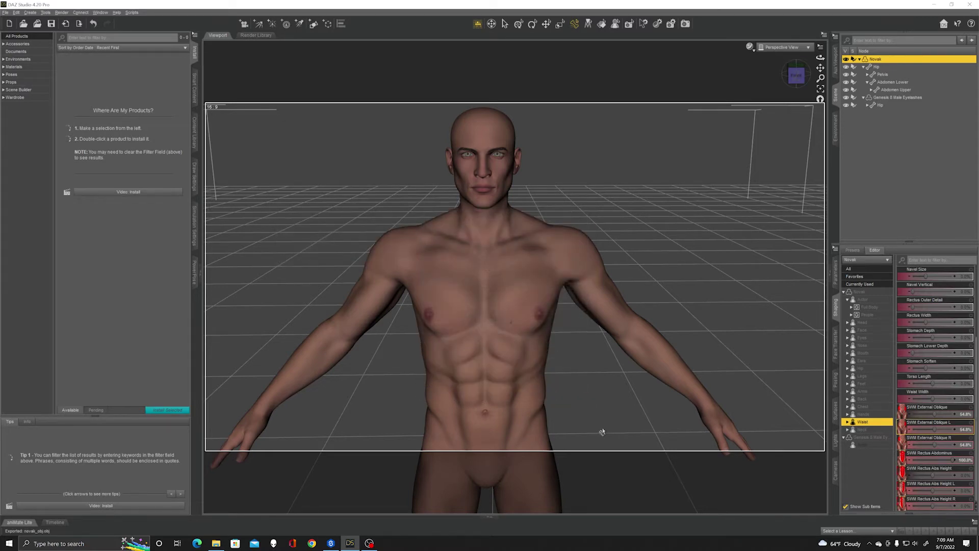
# Export Novak as an Autodesk FBX named novak, keeping Merge Clothing Into Figure Skeleton on
pyautogui.click(4, 13)
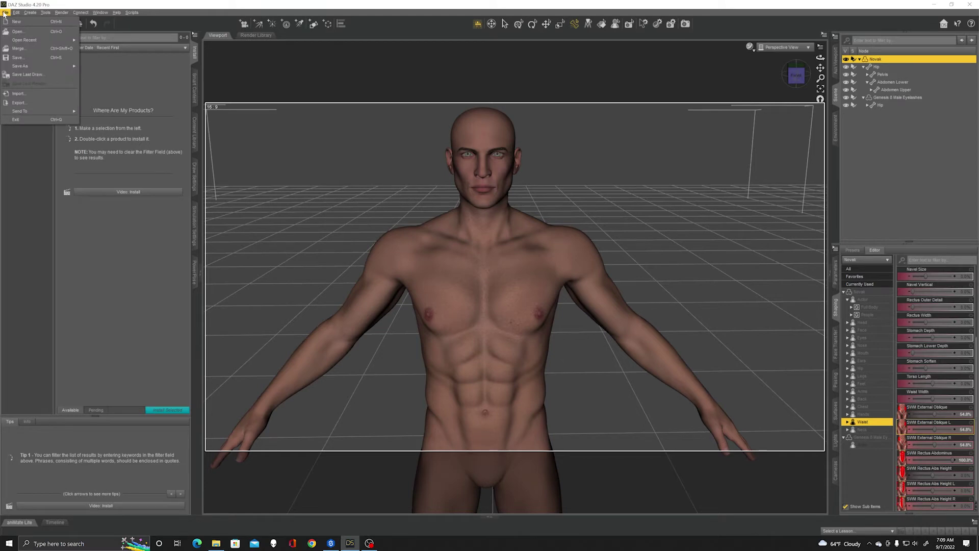
pyautogui.click(30, 102)
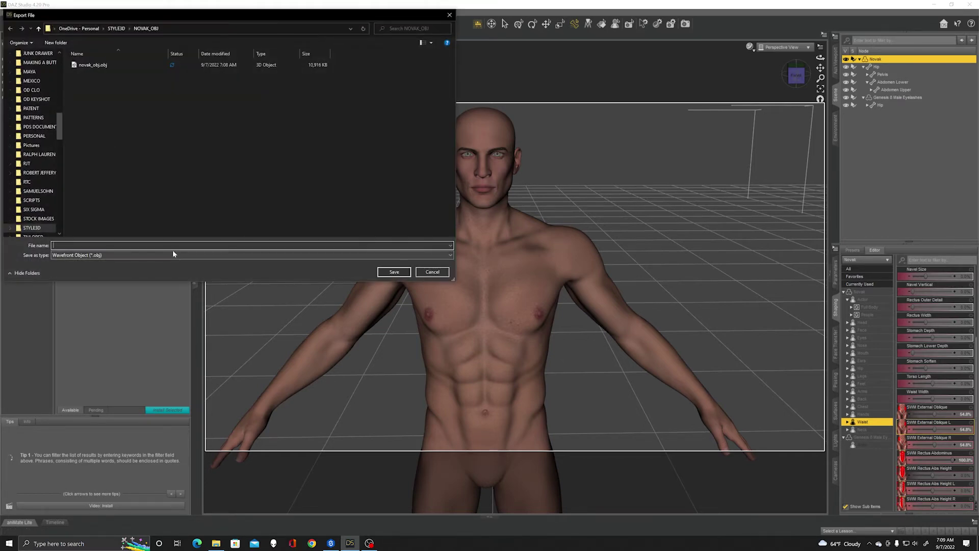
pyautogui.click(168, 255)
pyautogui.click(128, 279)
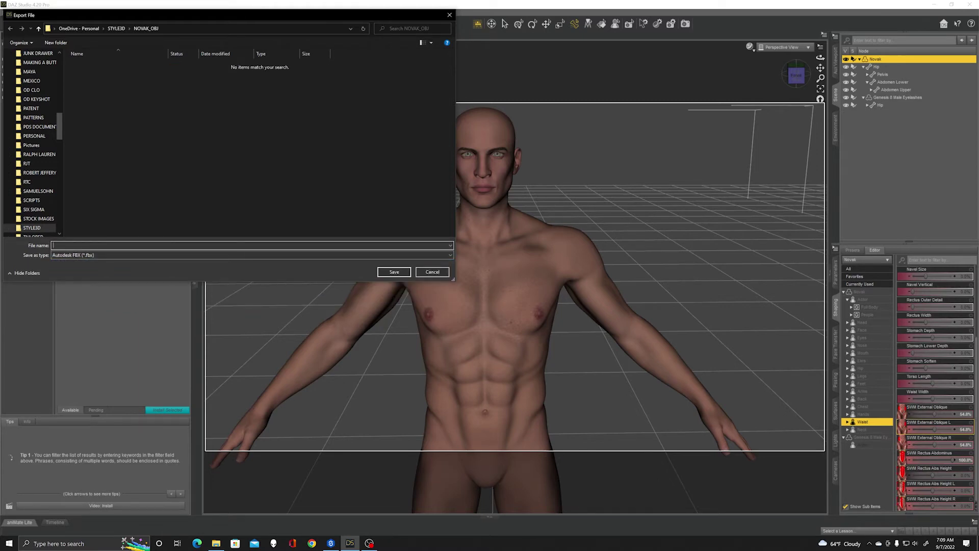
pyautogui.write('novak')
pyautogui.press('Return')
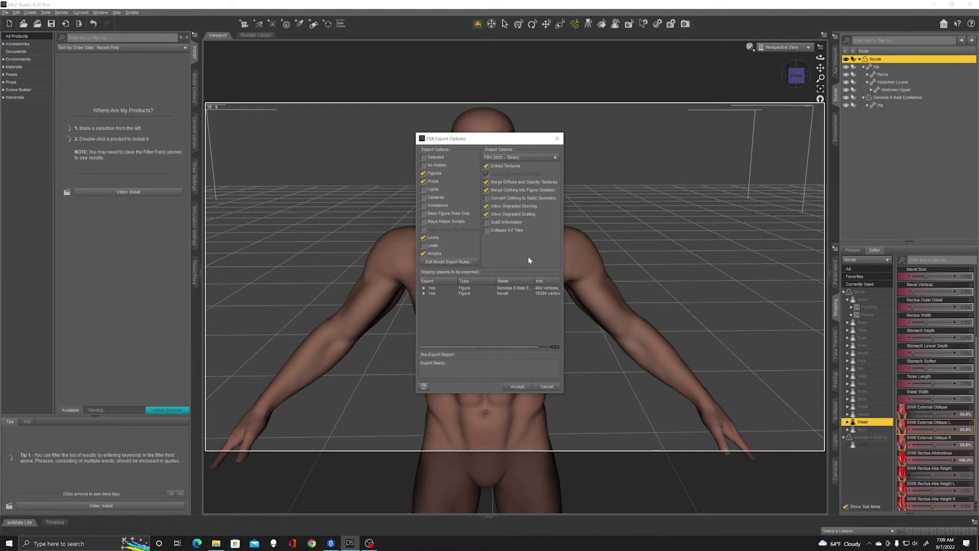
pyautogui.click(502, 190)
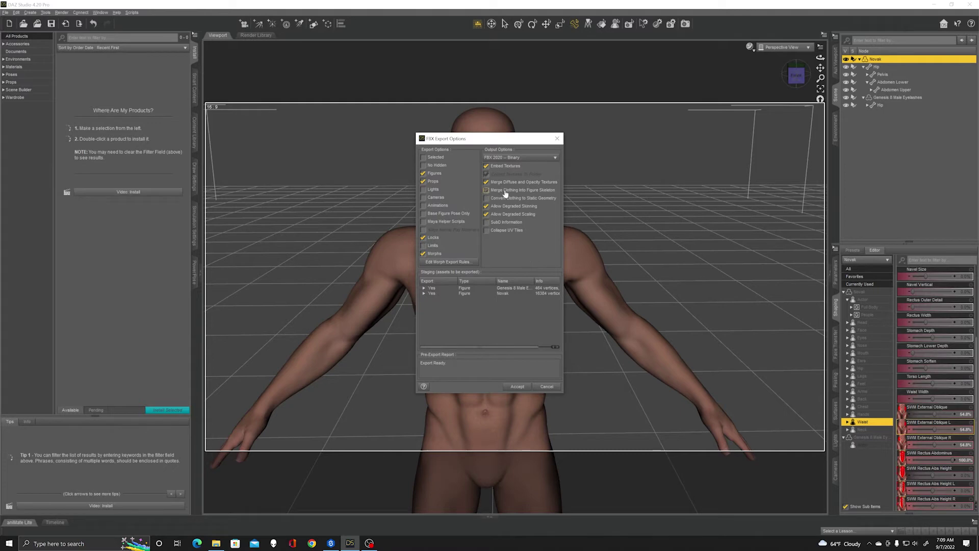
pyautogui.click(536, 191)
pyautogui.click(517, 388)
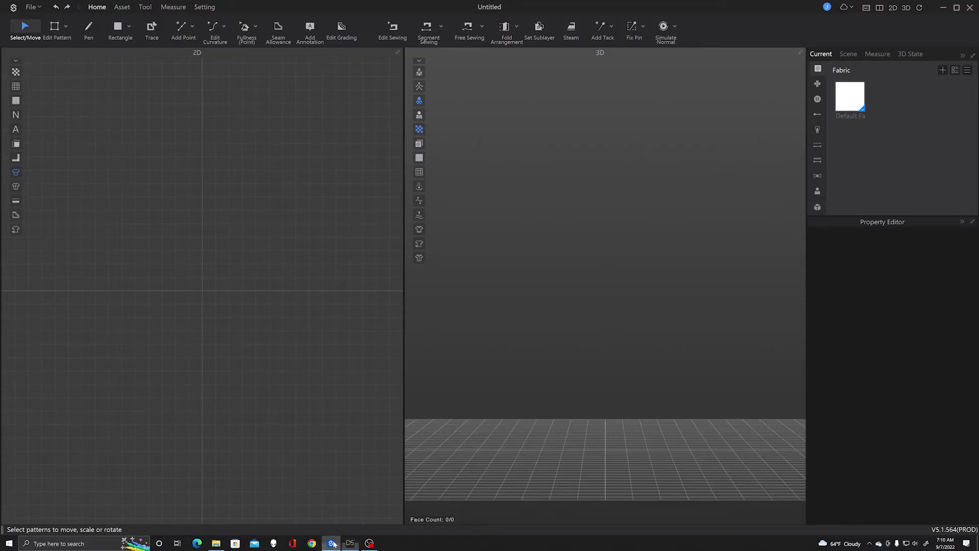
# Import novak_obj.obj into Style3D as an avatar with the scale unit set to cm
pyautogui.click(331, 543)
pyautogui.click(31, 7)
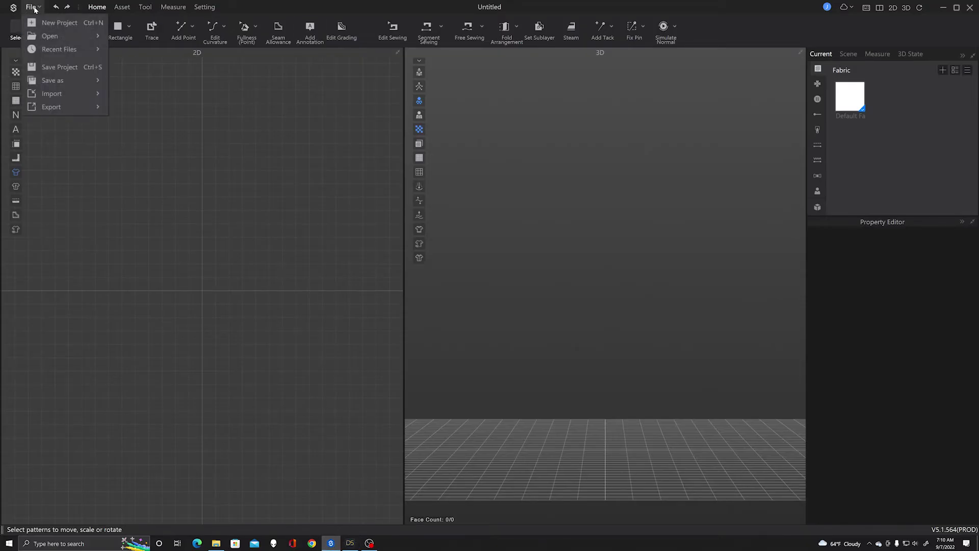
pyautogui.moveTo(75, 96)
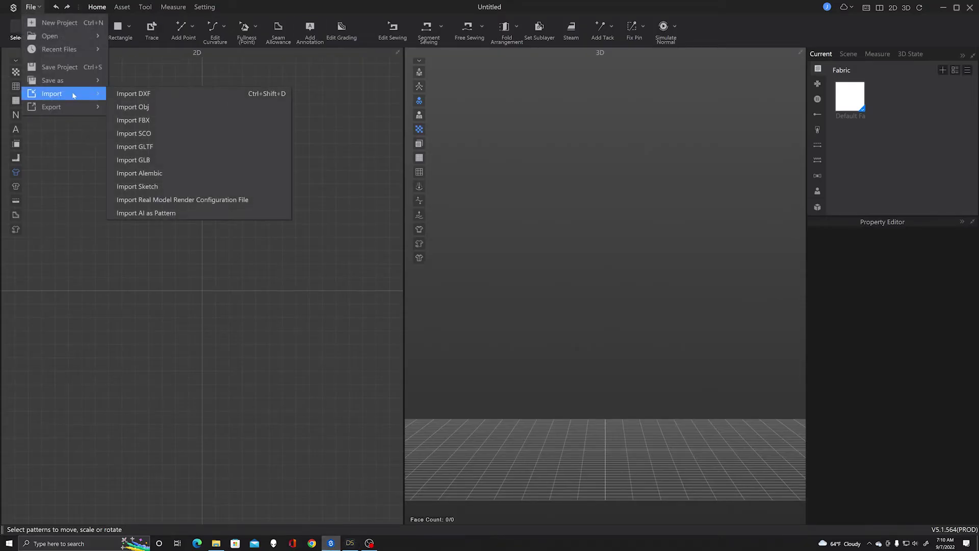
pyautogui.click(164, 105)
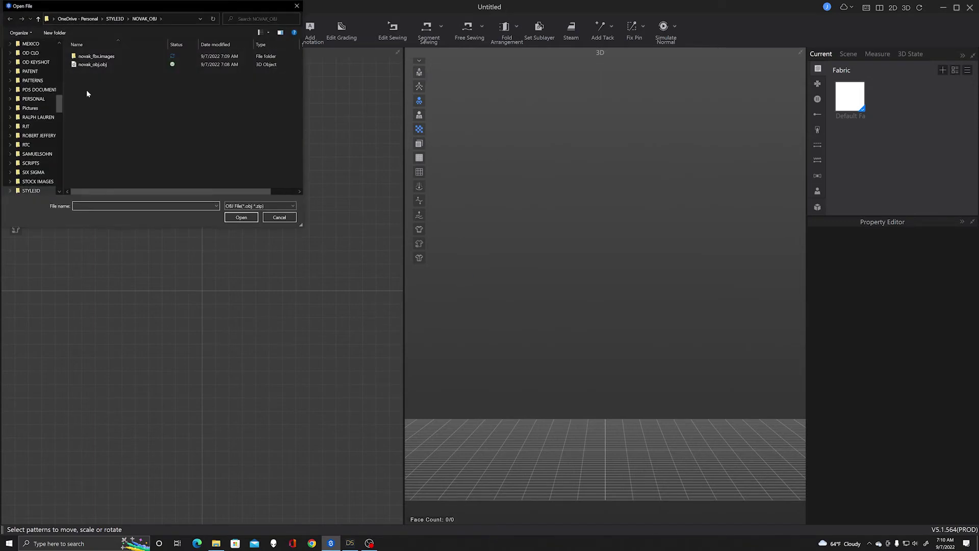
pyautogui.click(95, 65)
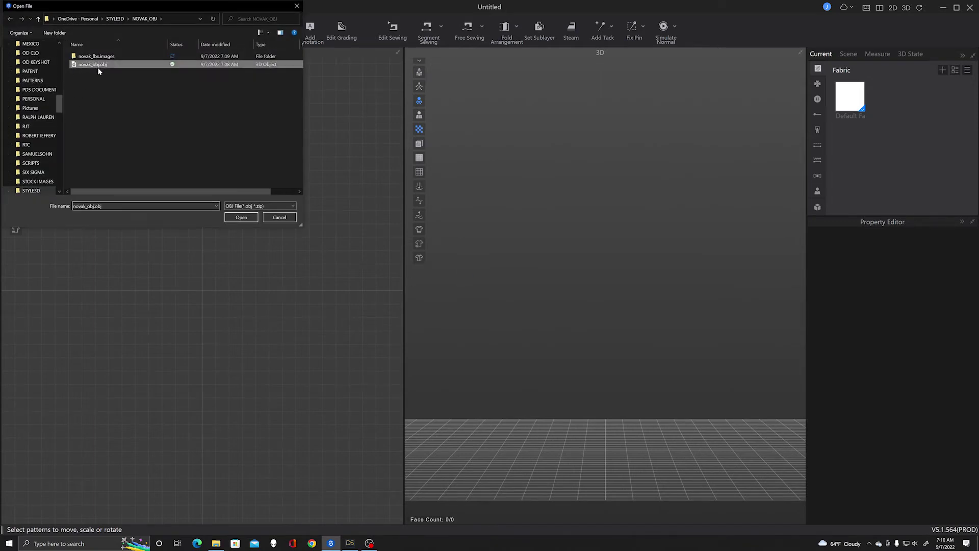
pyautogui.click(241, 217)
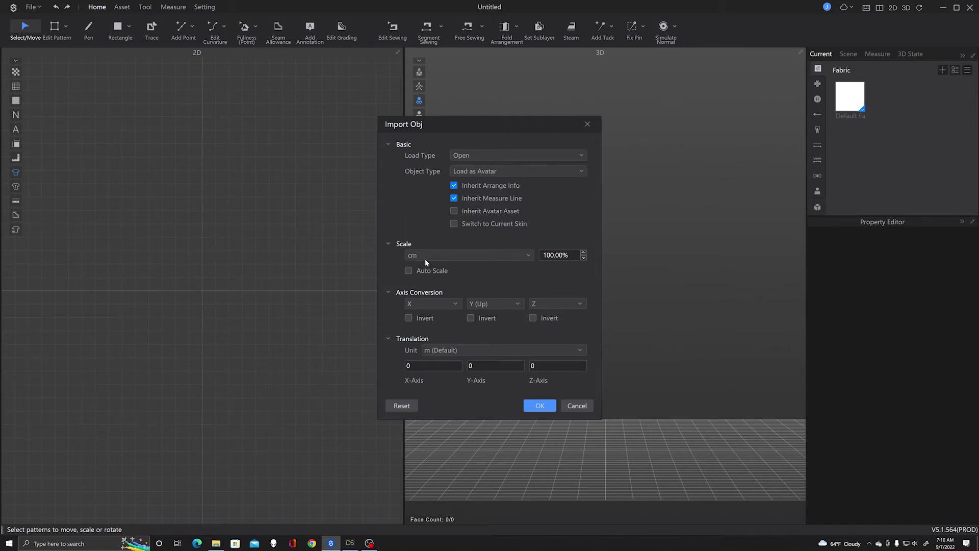
pyautogui.click(454, 255)
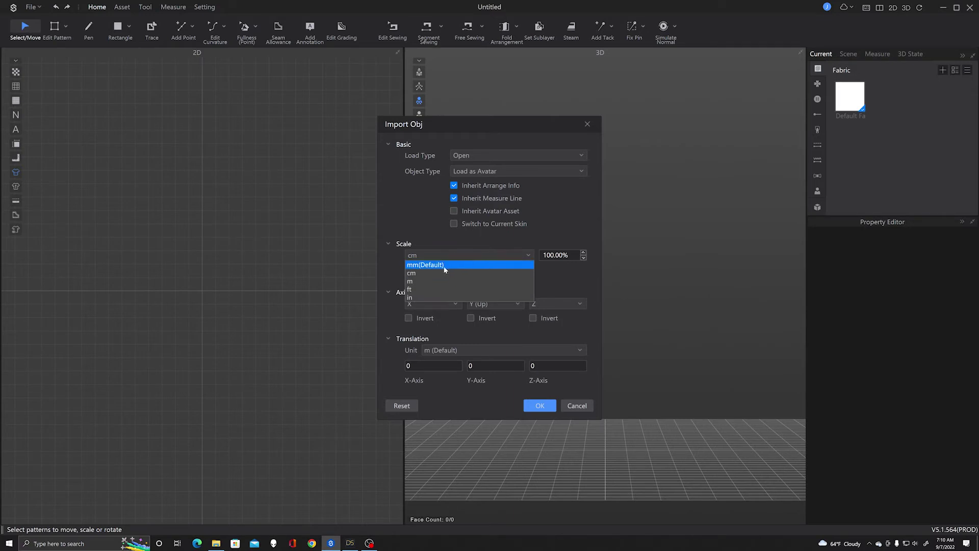
pyautogui.click(444, 263)
pyautogui.click(496, 259)
pyautogui.click(434, 269)
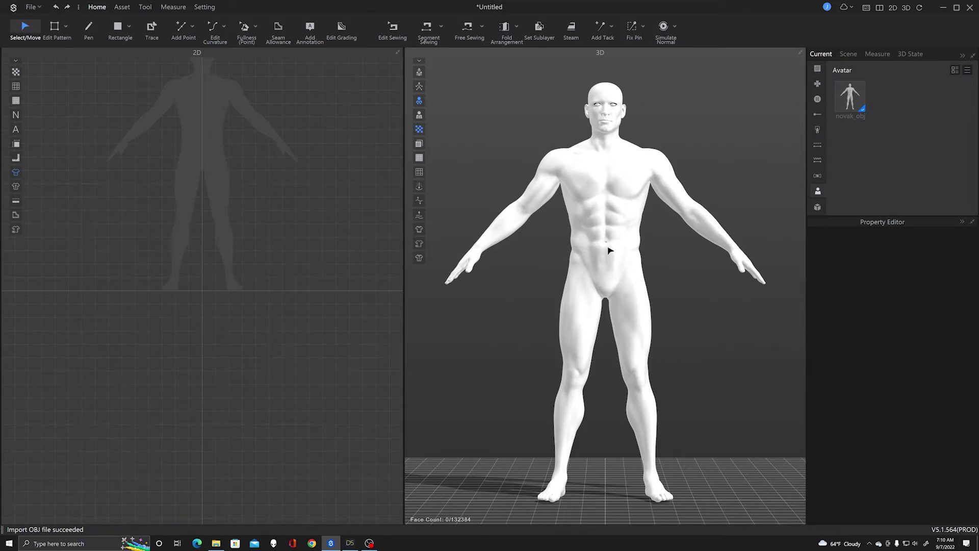
# Move the white avatar left, then import NOVAK_FBX.fbx with Load Type Add and Auto Scale off
pyautogui.click(621, 226)
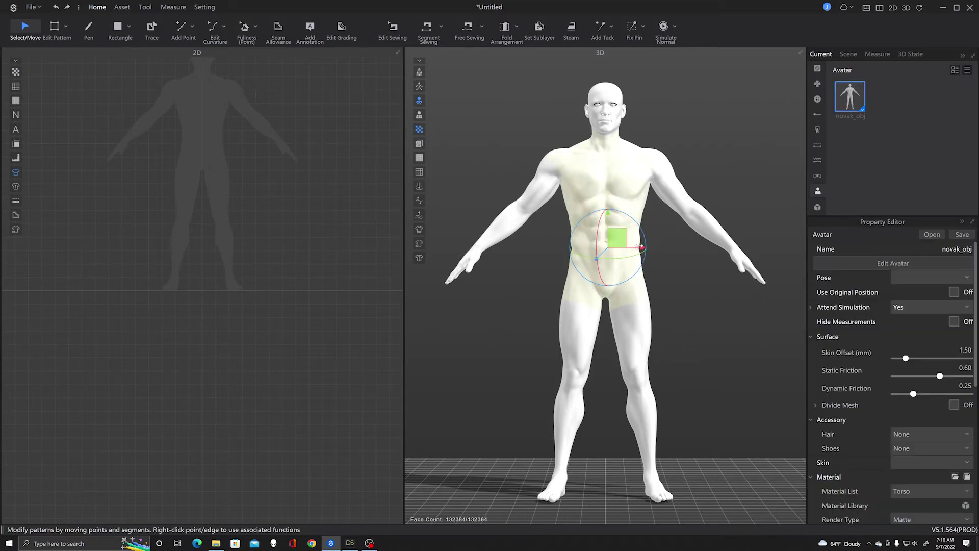
pyautogui.moveTo(620, 226); pyautogui.dragTo(453, 226)
pyautogui.click(29, 7)
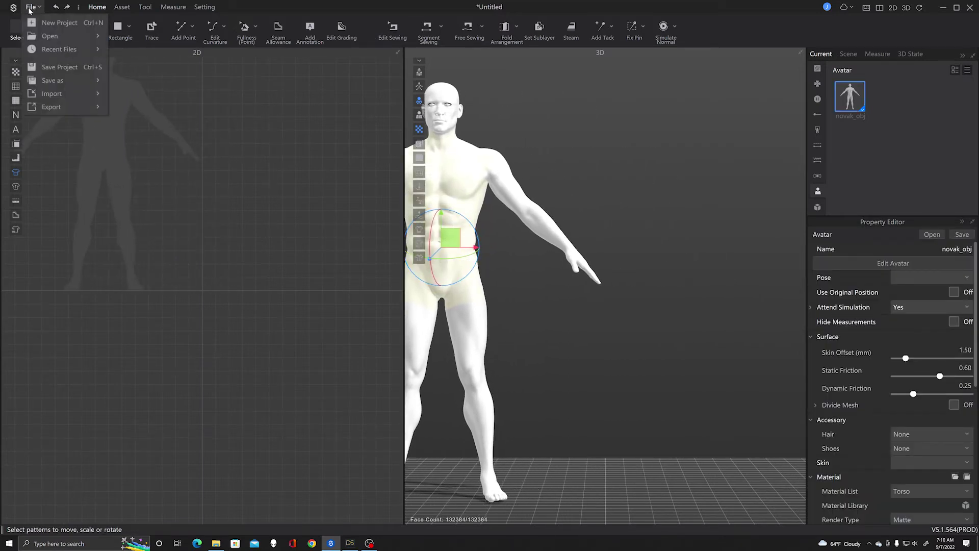
pyautogui.moveTo(64, 95)
pyautogui.click(149, 119)
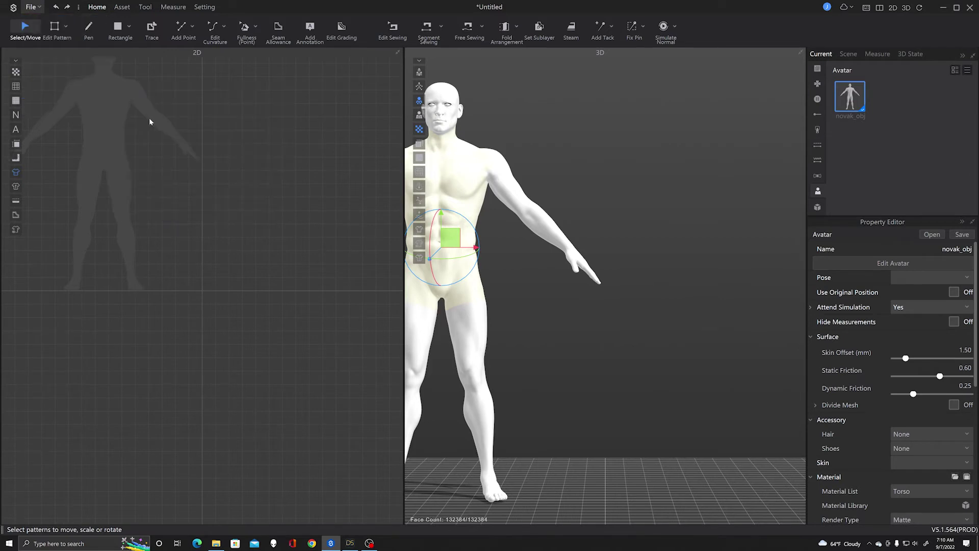
pyautogui.click(94, 72)
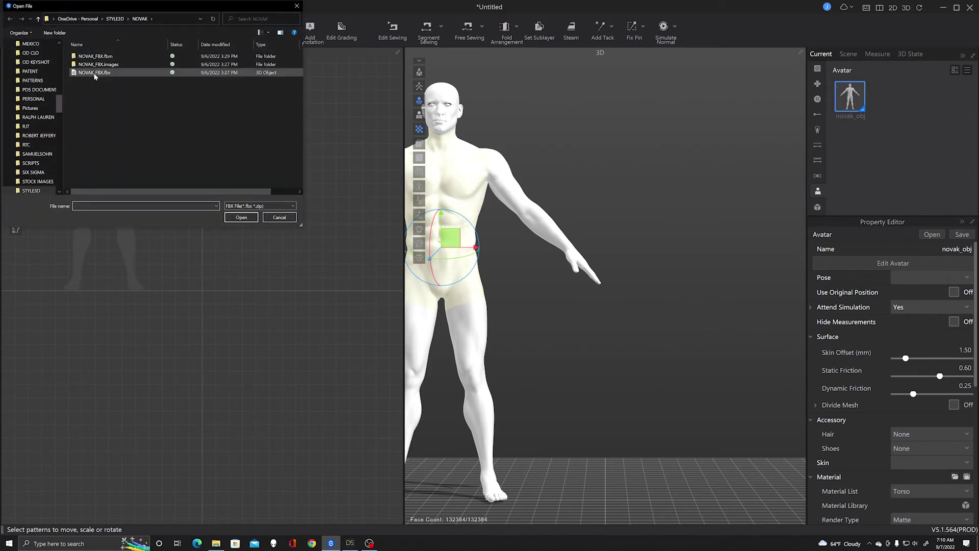
pyautogui.click(241, 217)
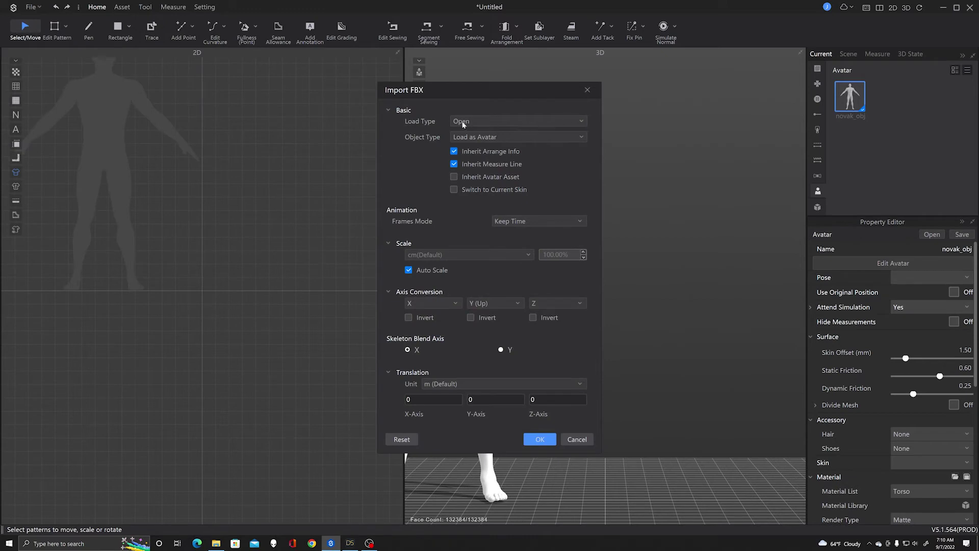
pyautogui.click(558, 127)
pyautogui.click(462, 138)
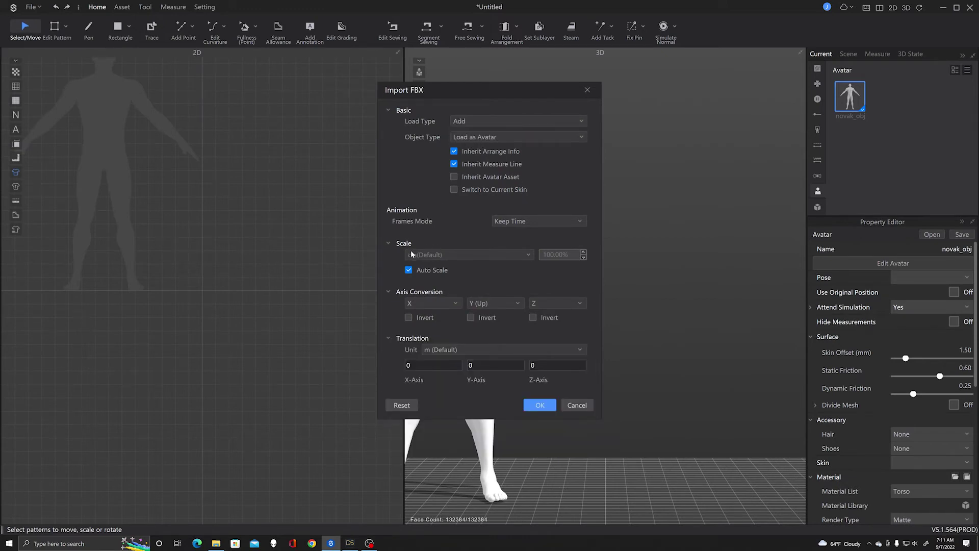
pyautogui.click(418, 271)
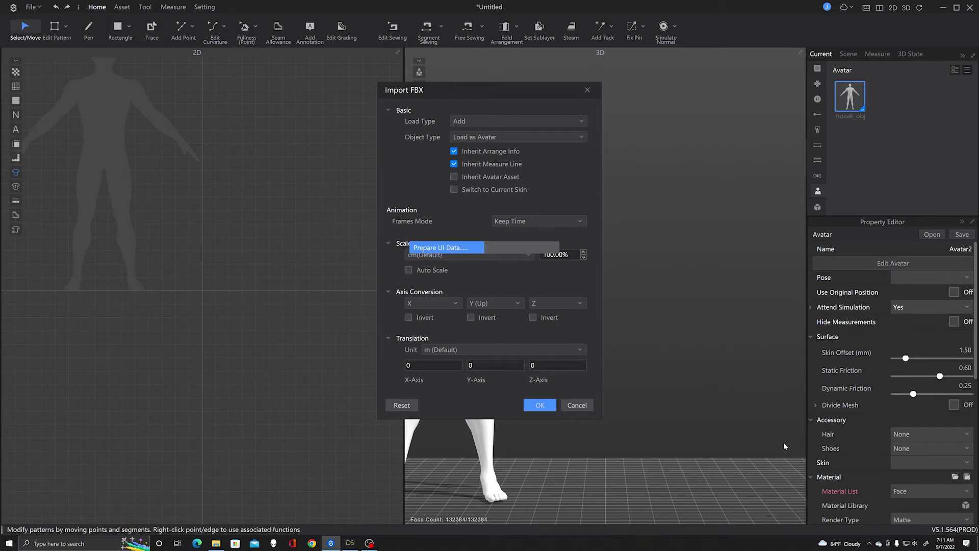
pyautogui.click(743, 308)
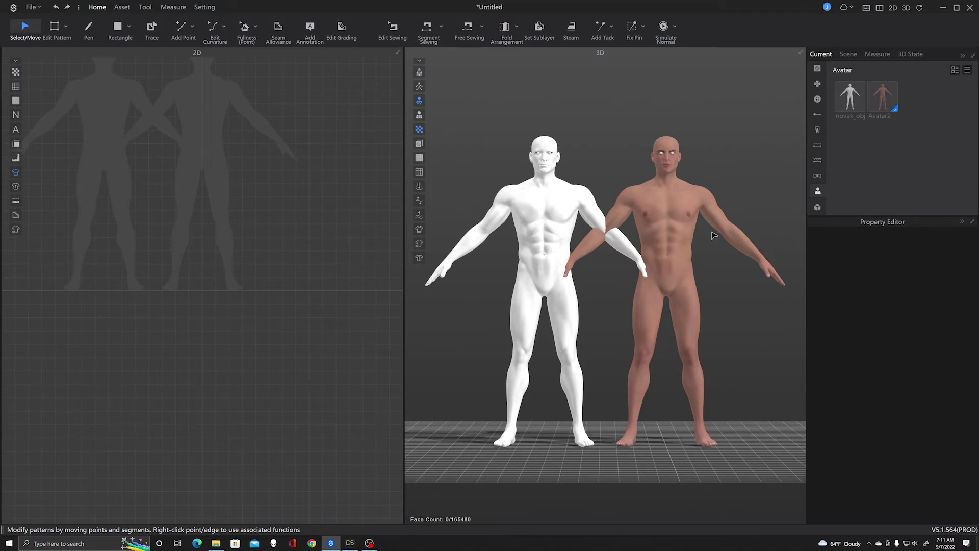
pyautogui.scroll(5, 607, 153)
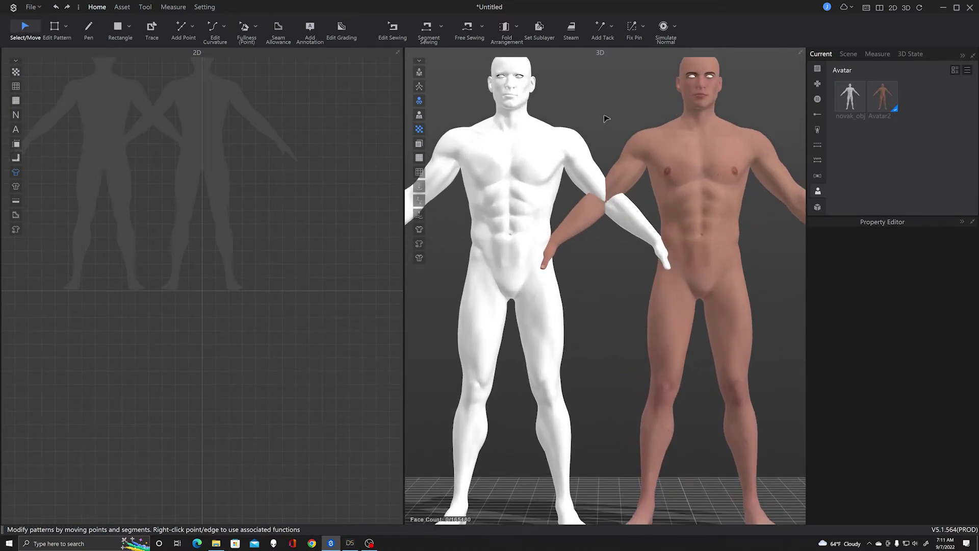
pyautogui.moveTo(607, 121); pyautogui.dragTo(603, 205, button='middle')
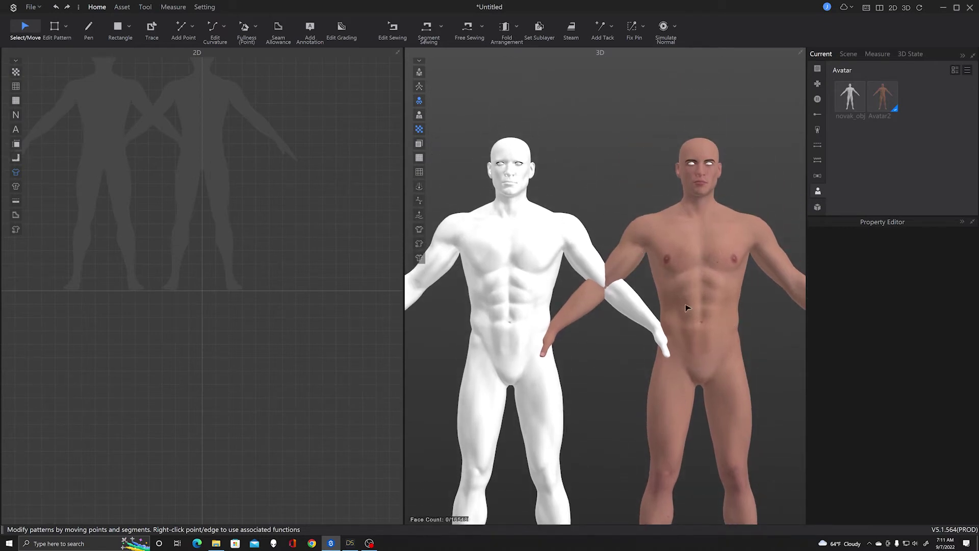
pyautogui.scroll(3, 544, 199)
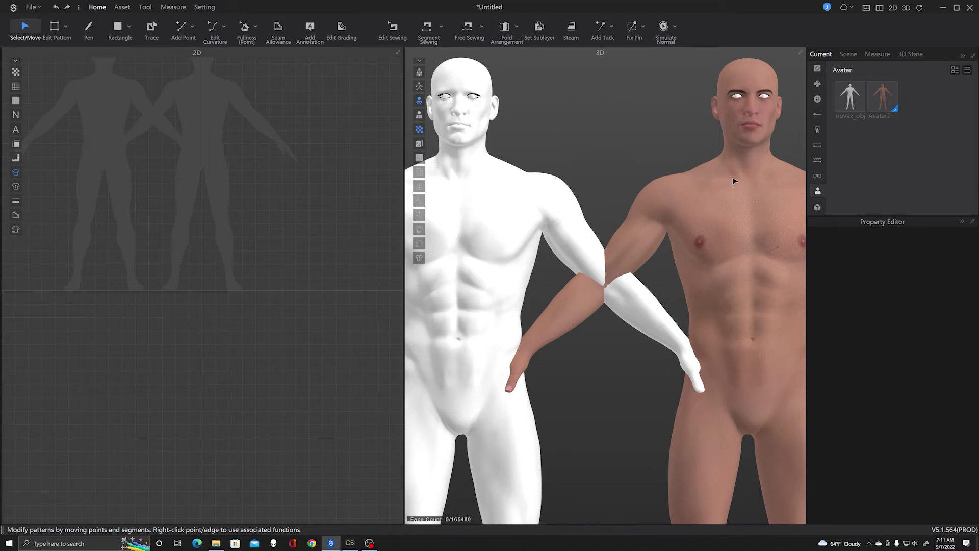
pyautogui.scroll(-3, 576, 179)
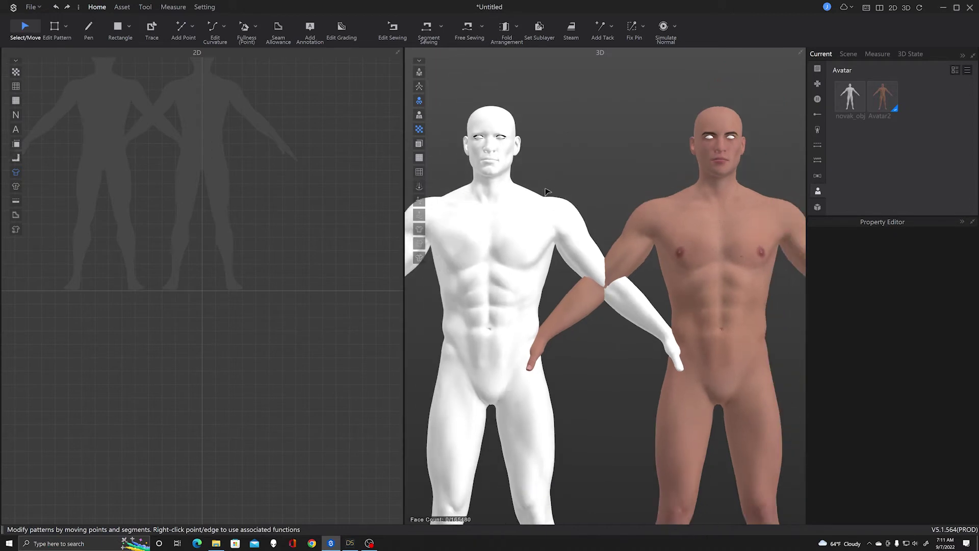
pyautogui.scroll(3, 780, 99)
pyautogui.scroll(4, 682, 243)
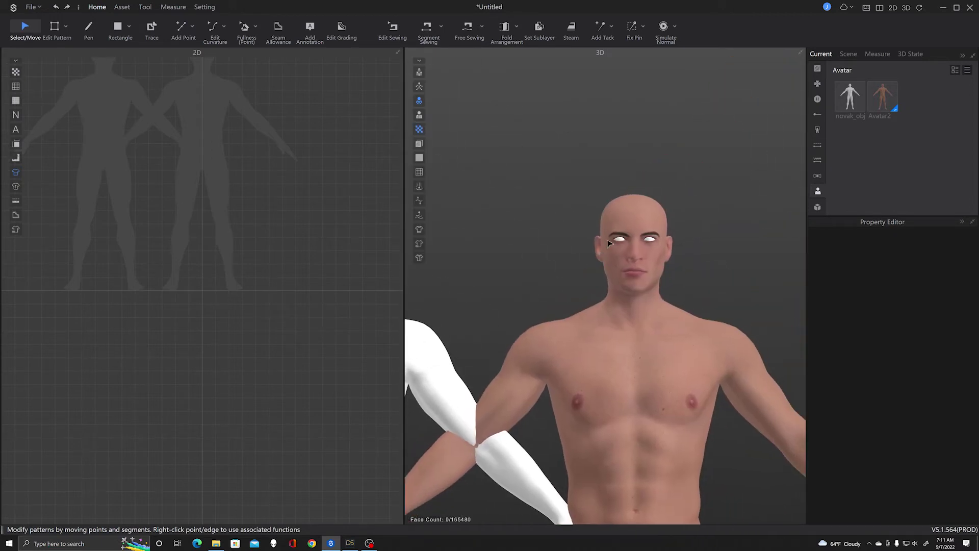
pyautogui.scroll(6, 682, 244)
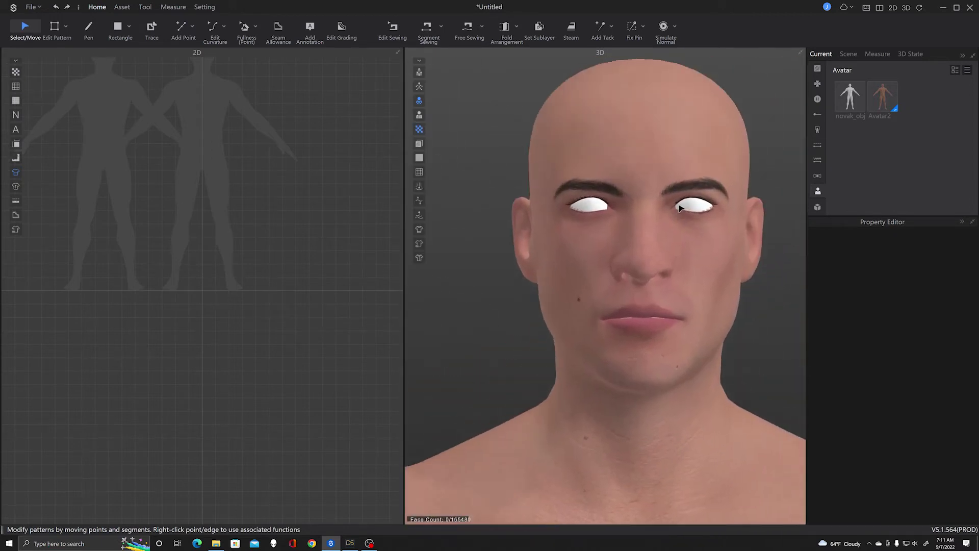
pyautogui.scroll(2, 693, 222)
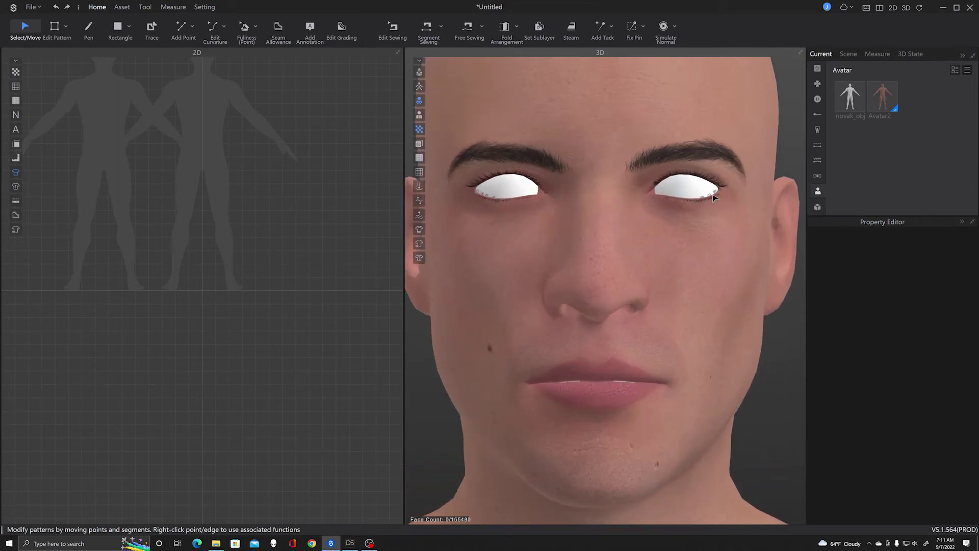
# Apply FINovak_Eyes5.jpg as a texture on Avatar2's eye material
pyautogui.click(661, 189)
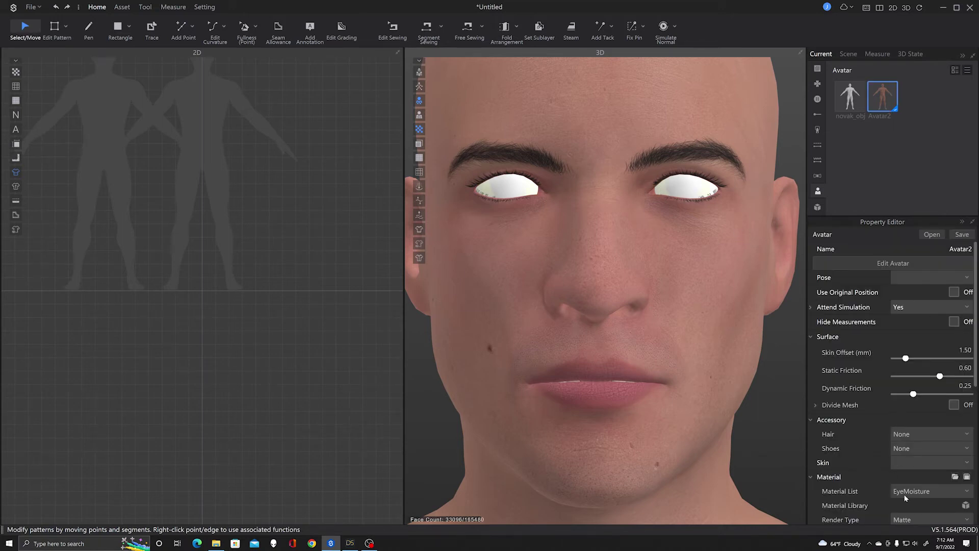
pyautogui.scroll(-3, 888, 443)
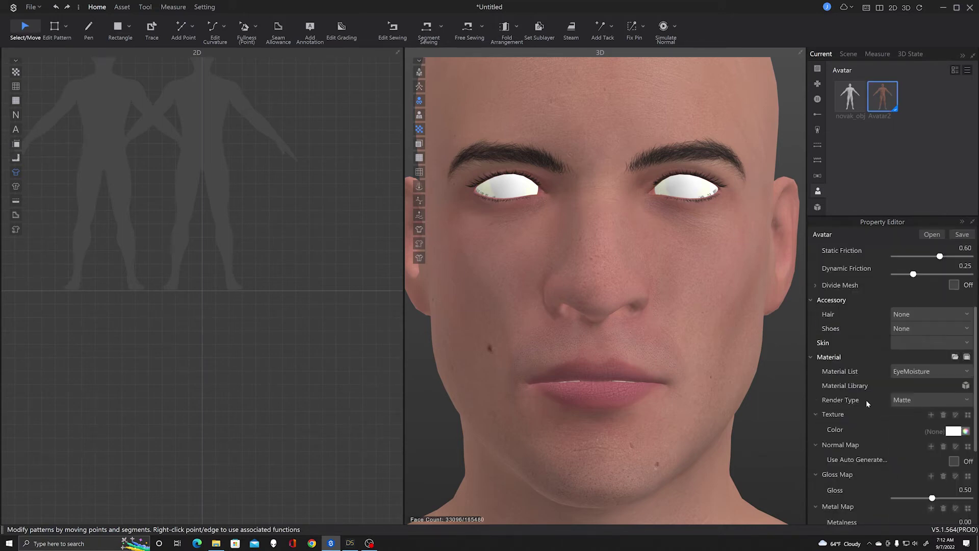
pyautogui.click(931, 415)
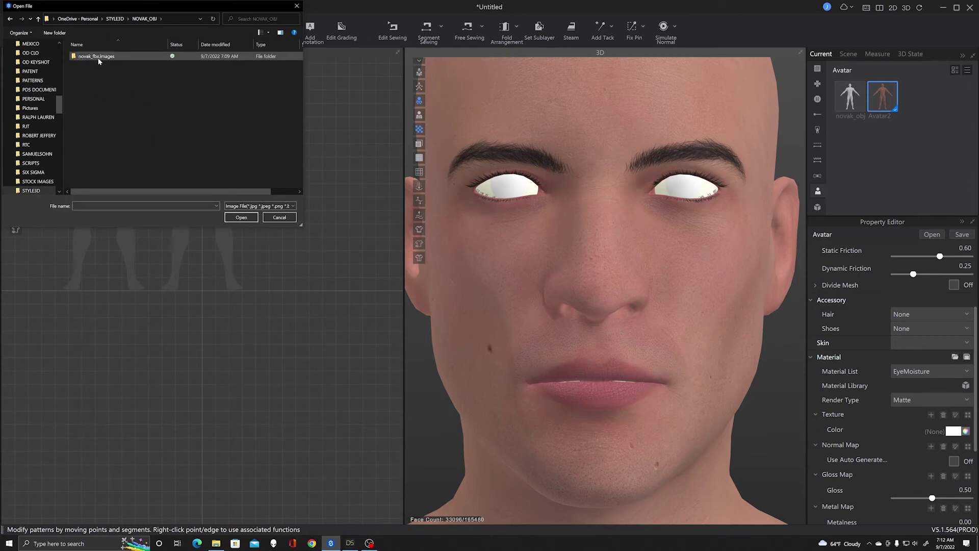
pyautogui.doubleClick(97, 56)
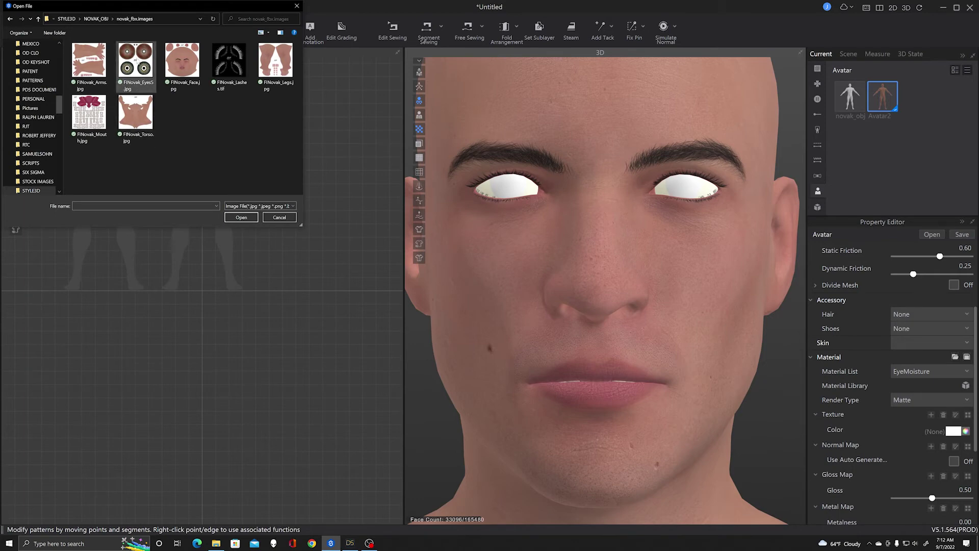
pyautogui.click(135, 60)
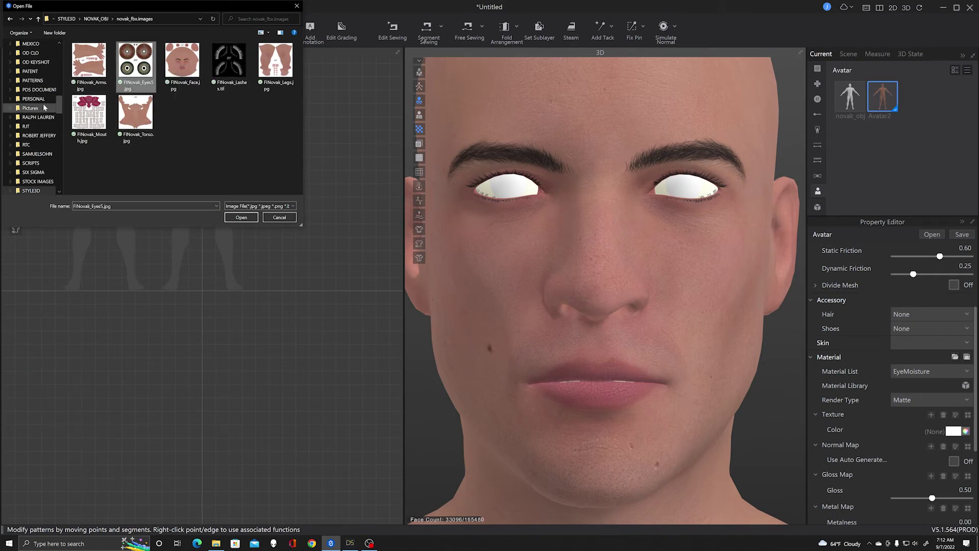
pyautogui.click(240, 218)
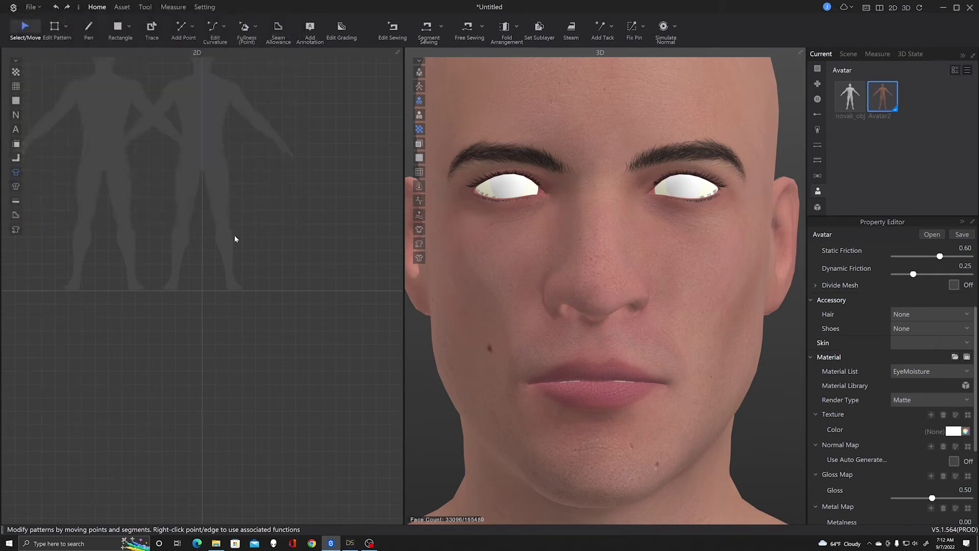
# Apply FINovak_Eyes5.jpg to the Cornea material
pyautogui.click(695, 193)
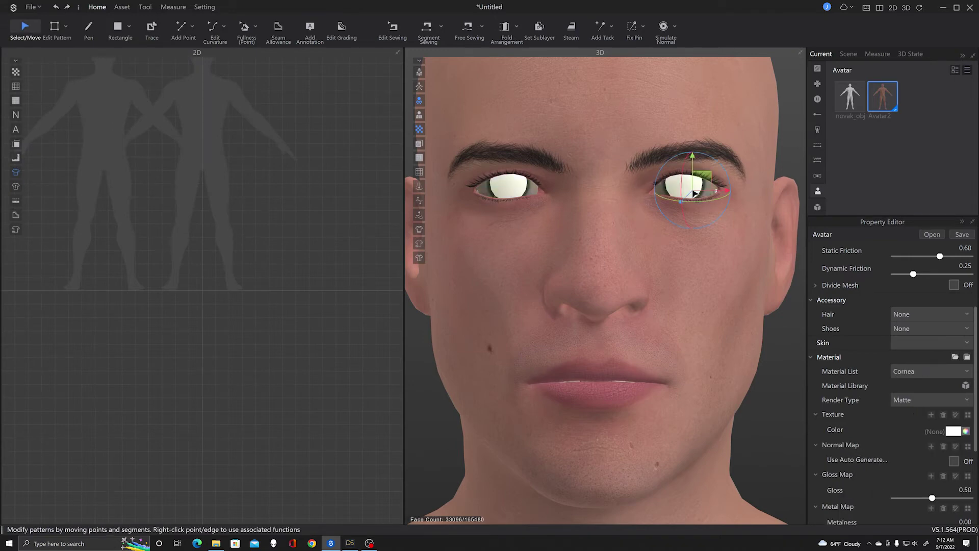
pyautogui.click(931, 414)
pyautogui.click(135, 60)
pyautogui.click(241, 218)
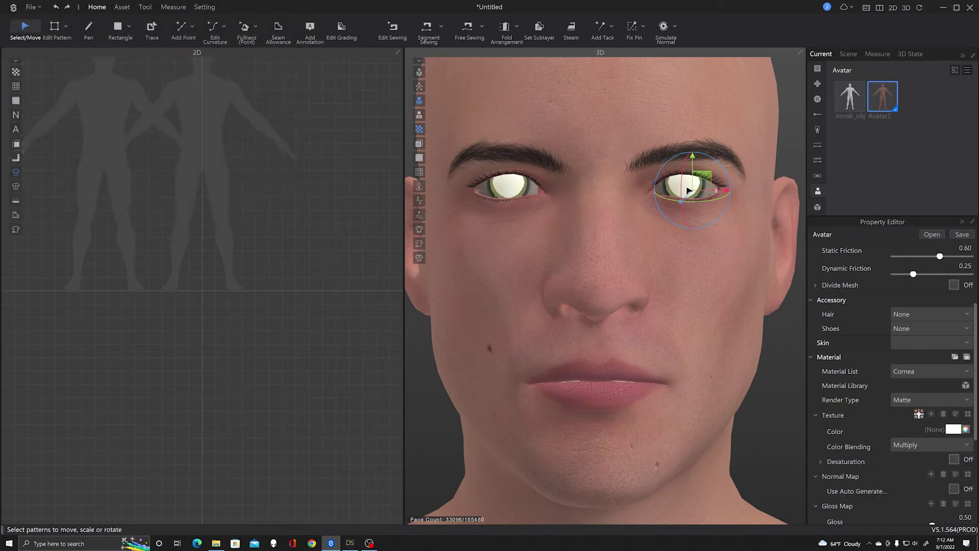
pyautogui.moveTo(688, 190); pyautogui.dragTo(688, 190)
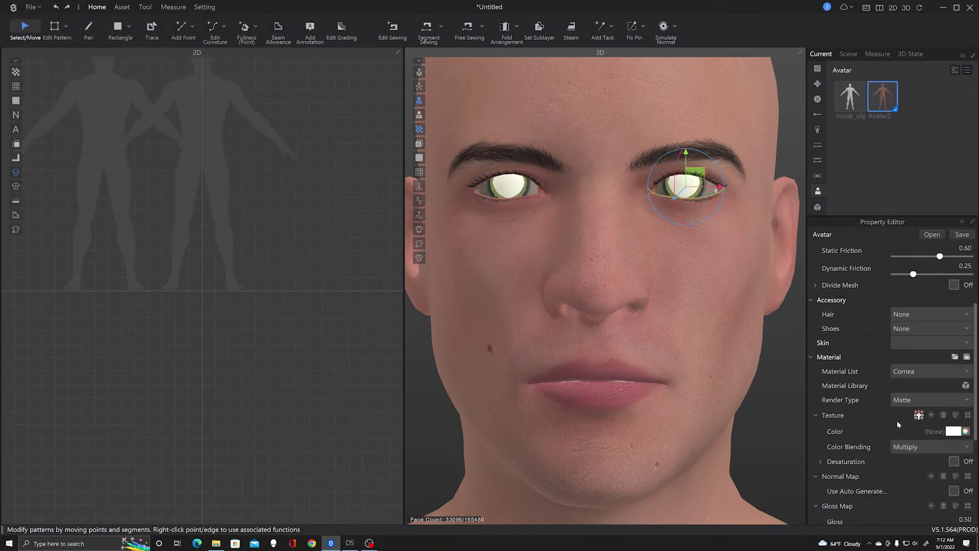
# Replace the EyeMoisture texture with FINovak_Eyes5.jpg
pyautogui.click(718, 194)
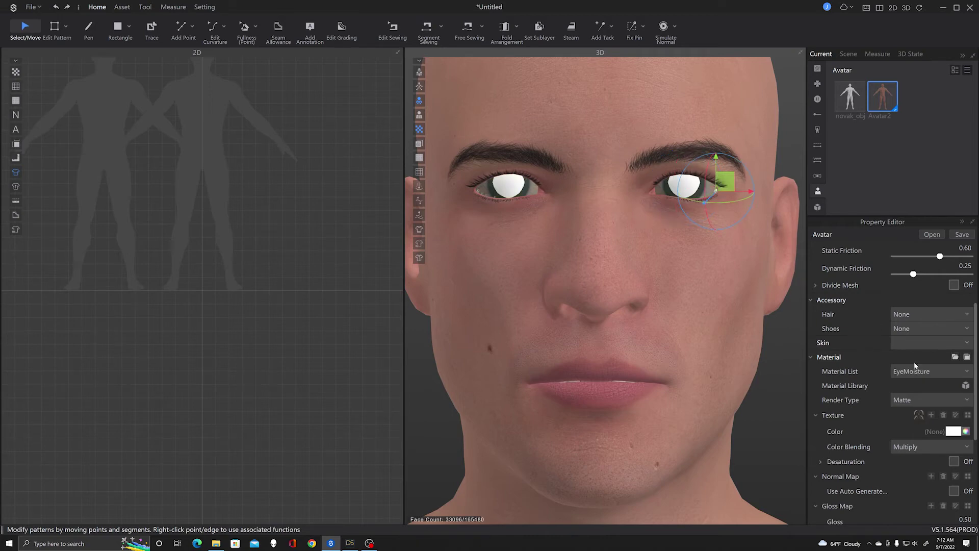
pyautogui.moveTo(920, 416)
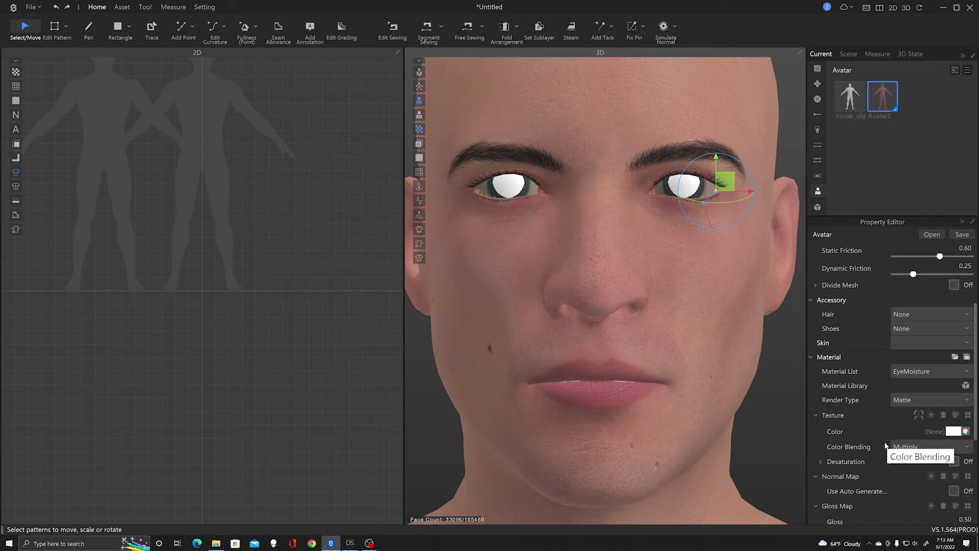
pyautogui.click(944, 416)
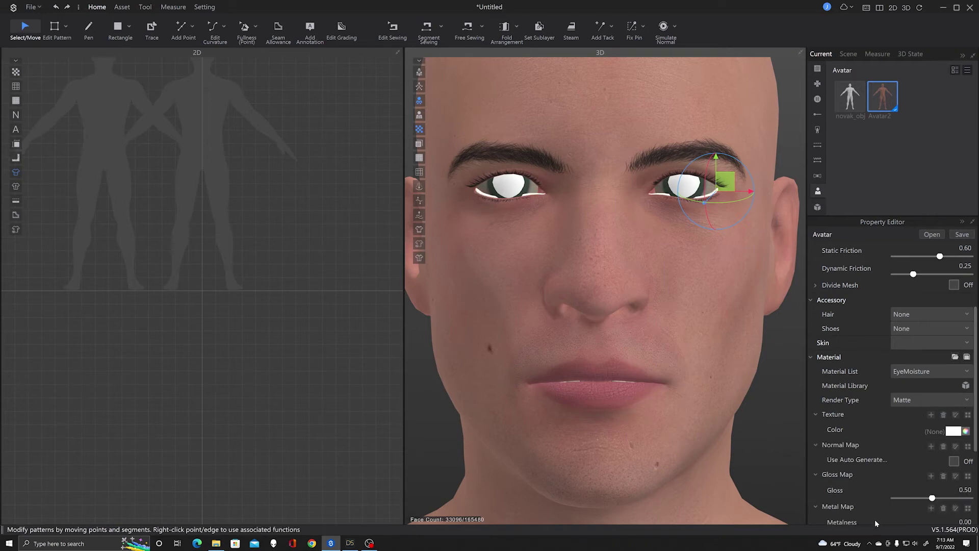
pyautogui.click(931, 416)
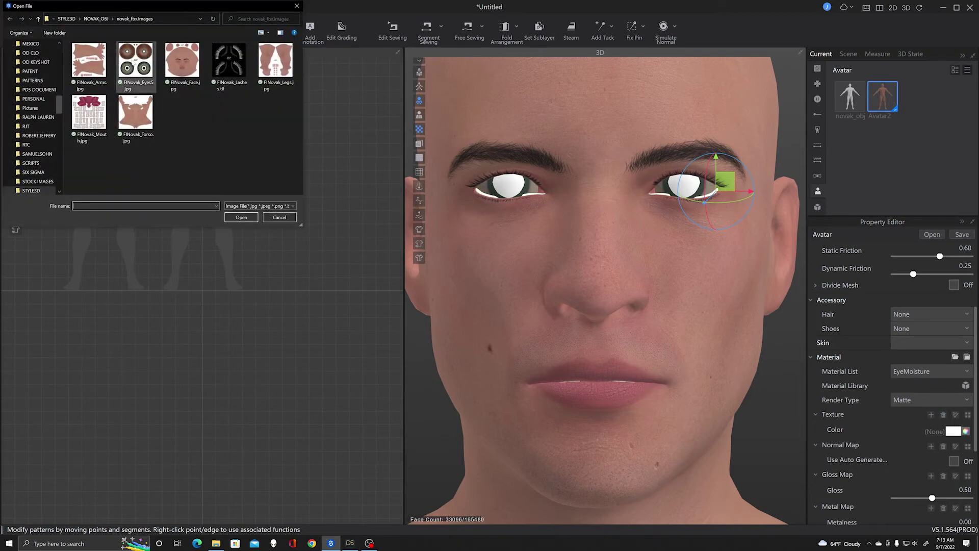
pyautogui.click(135, 61)
pyautogui.click(242, 218)
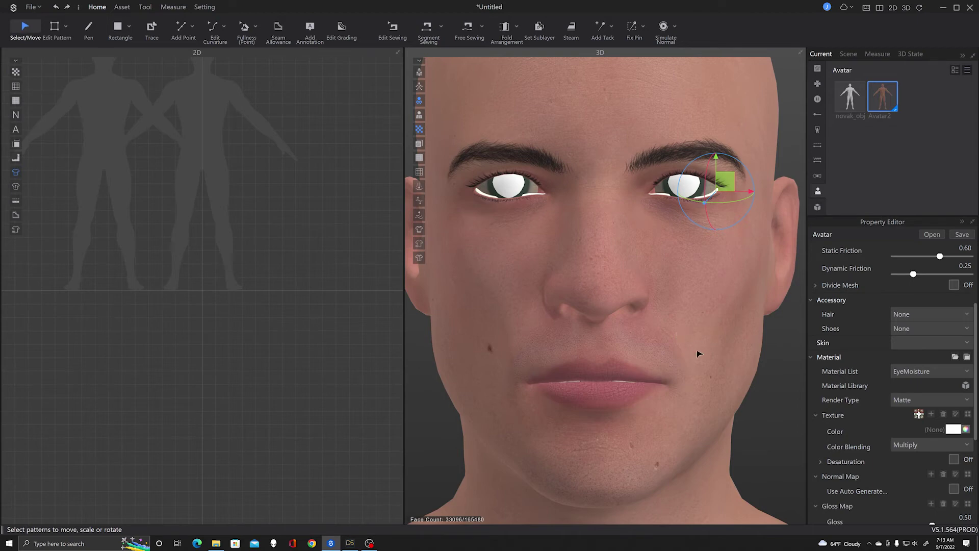
pyautogui.scroll(-3, 753, 364)
pyautogui.scroll(-3, 760, 369)
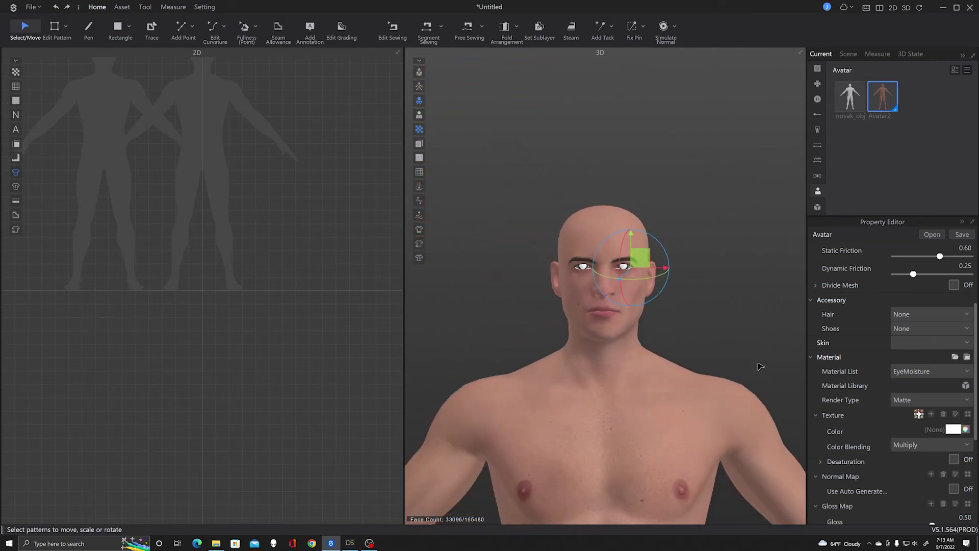
pyautogui.moveTo(555, 409); pyautogui.dragTo(692, 299, button='right')
pyautogui.press('2')
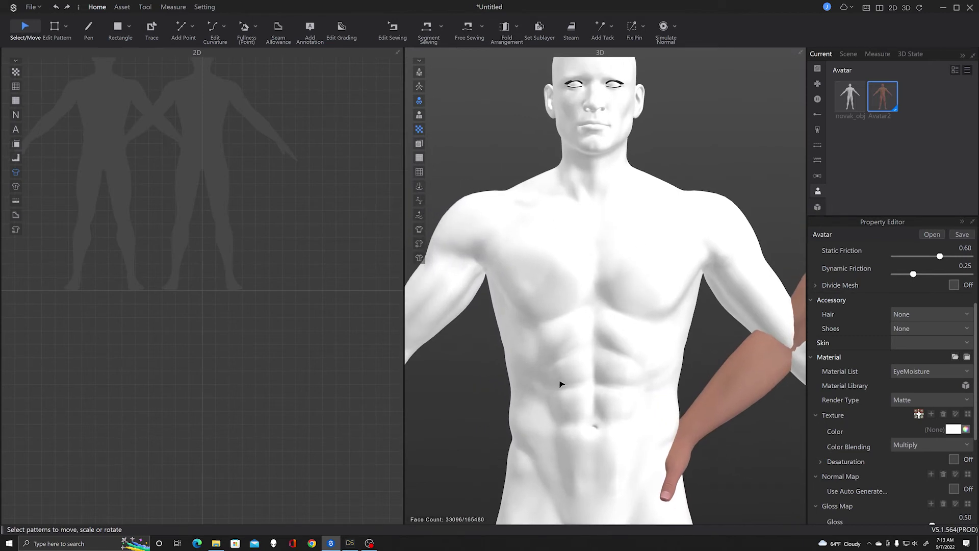
pyautogui.scroll(2, 568, 390)
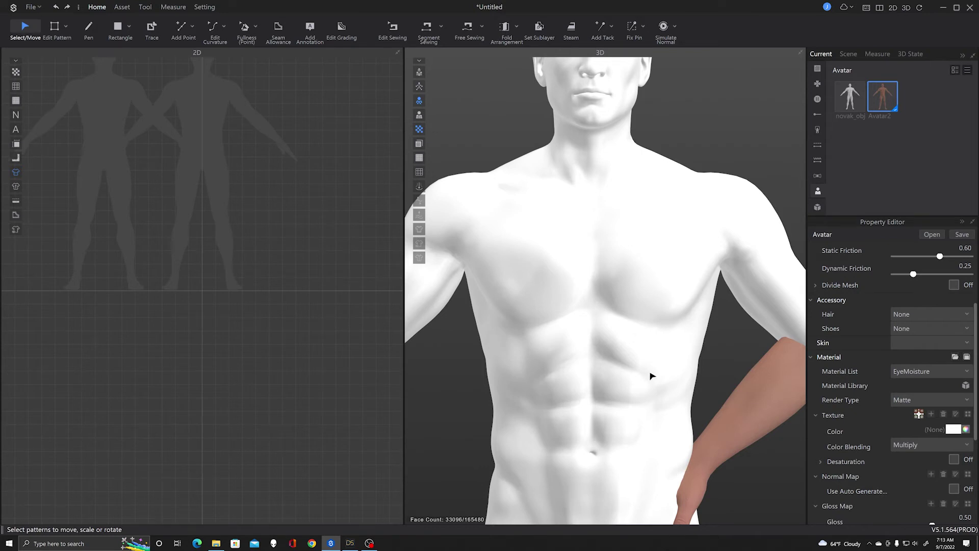
pyautogui.scroll(-2, 661, 296)
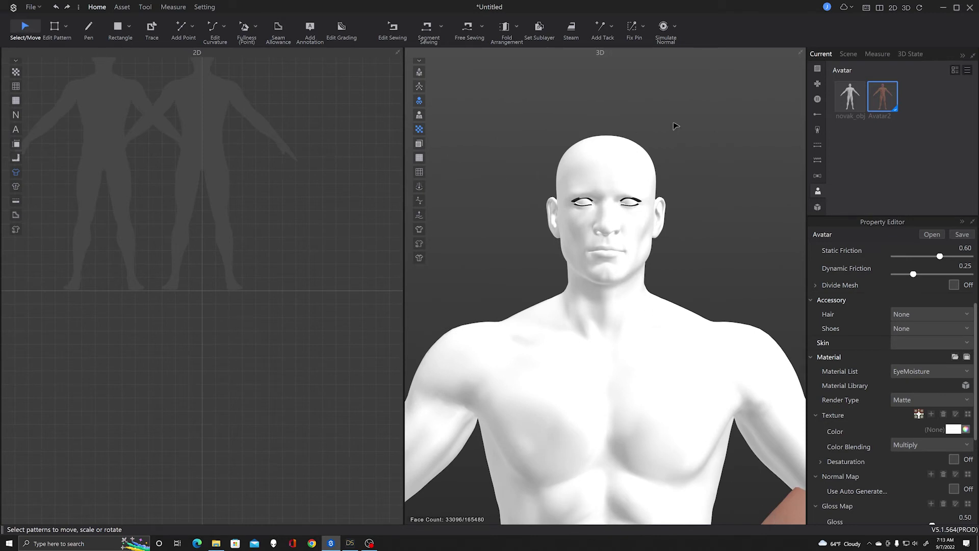
pyautogui.scroll(-2, 623, 162)
pyautogui.scroll(5, 623, 162)
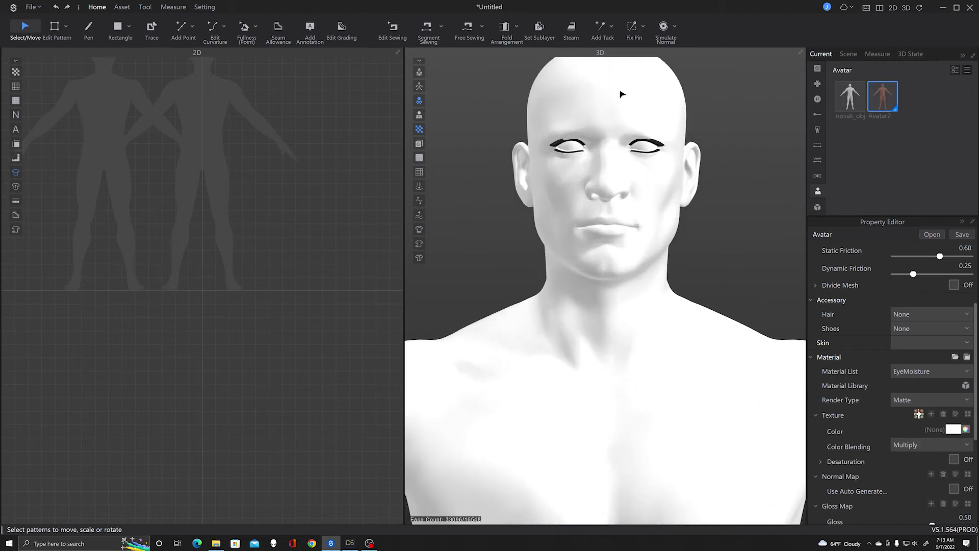
pyautogui.moveTo(660, 153); pyautogui.dragTo(662, 216, button='middle')
# Apply FINovak_Face.jpg to the face and FINovak_Torso.jpg to the torso
pyautogui.click(647, 202)
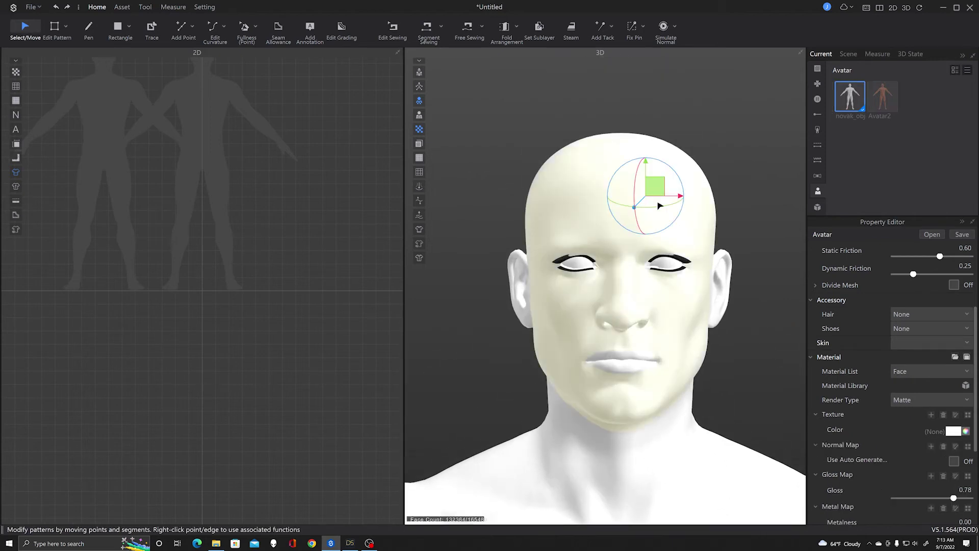
pyautogui.click(931, 414)
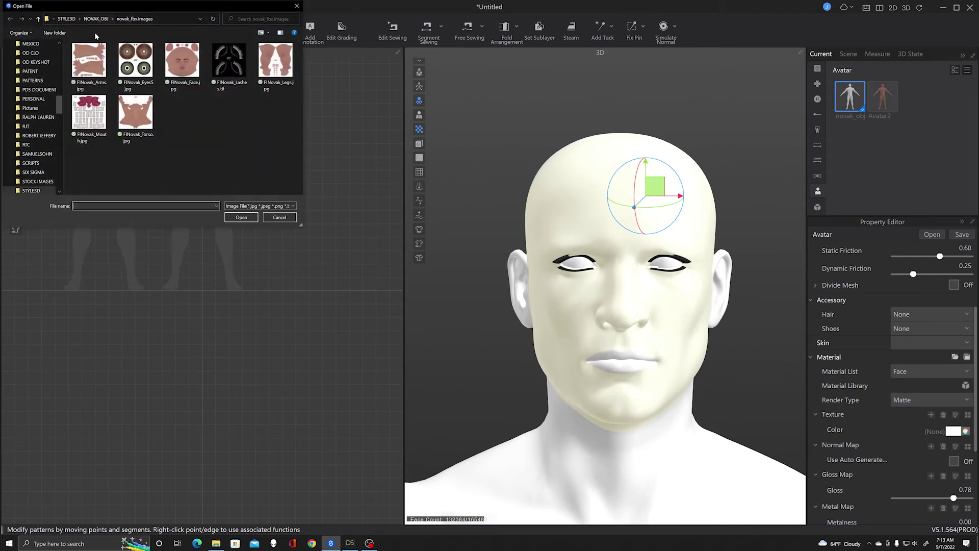
pyautogui.click(182, 62)
pyautogui.click(240, 217)
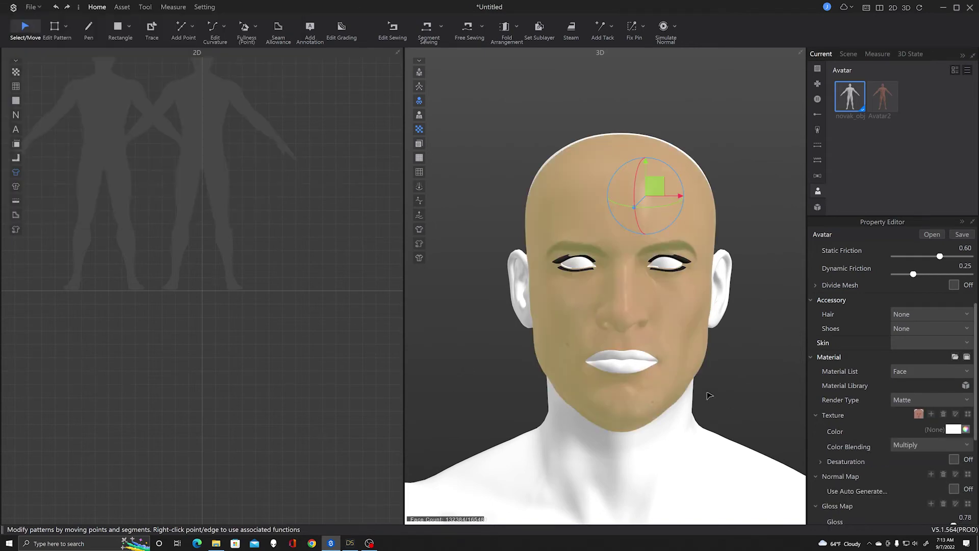
pyautogui.click(680, 421)
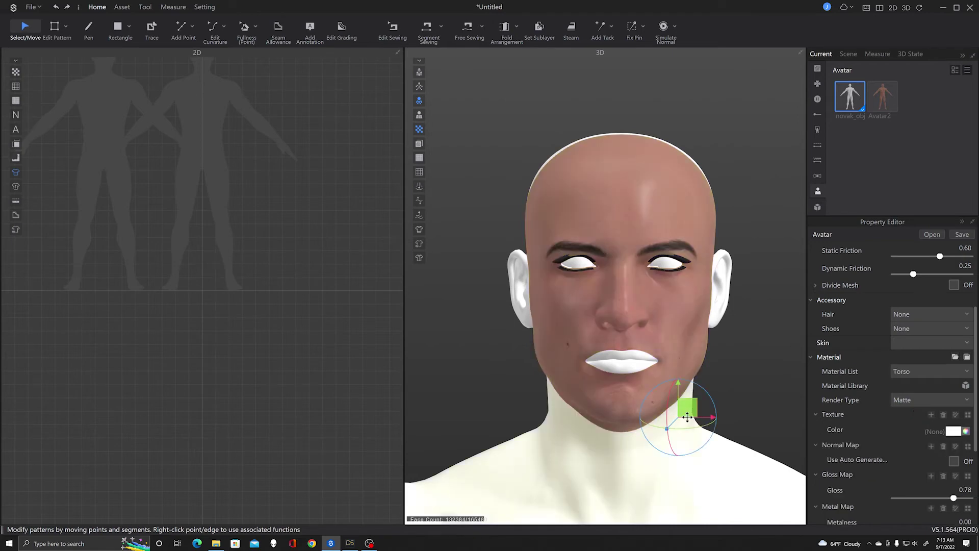
pyautogui.click(930, 416)
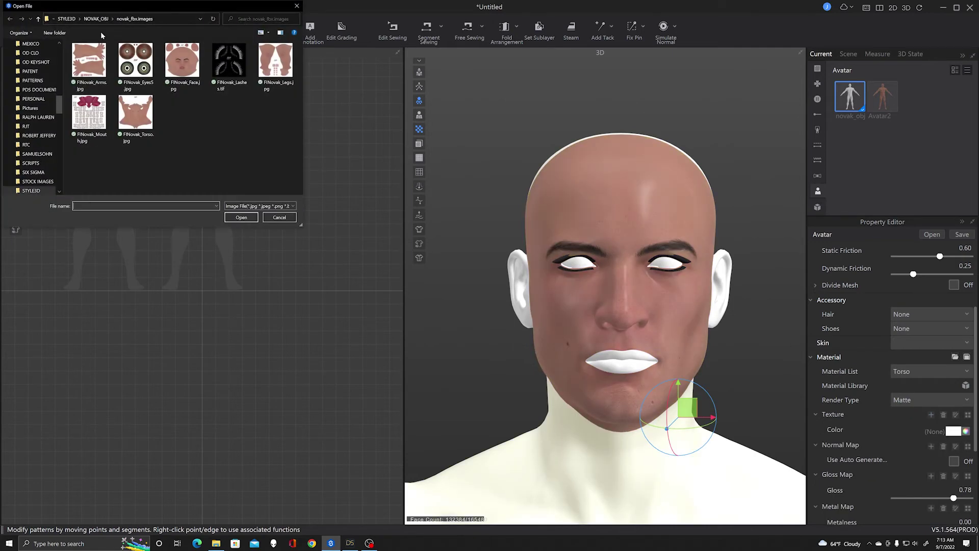
pyautogui.click(145, 117)
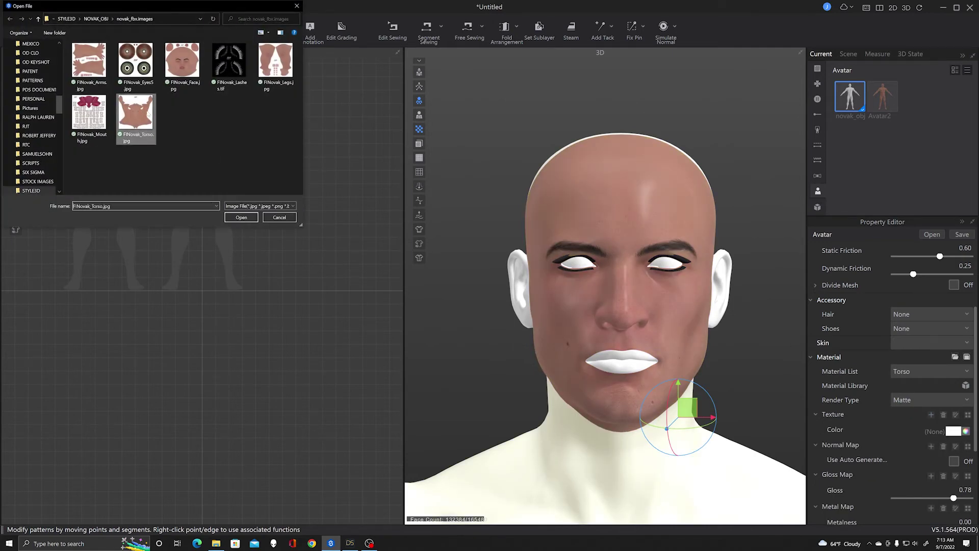
pyautogui.click(242, 217)
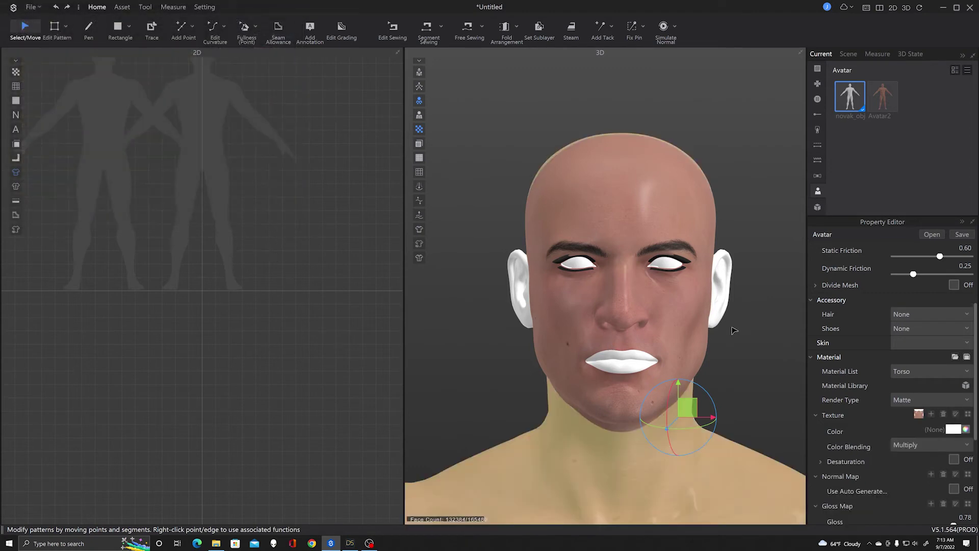
# Texture the ears and lips with FINovak_Face.jpg
pyautogui.click(718, 292)
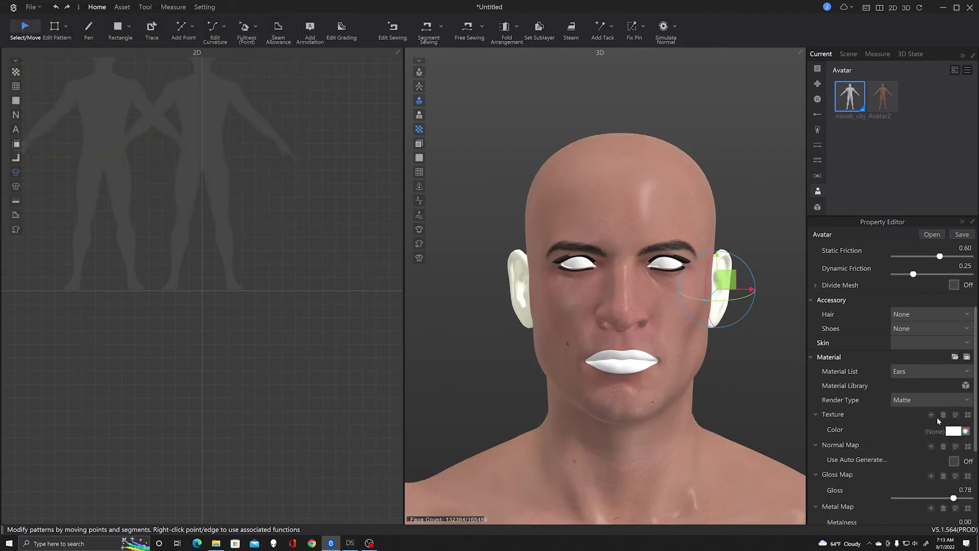
pyautogui.click(931, 415)
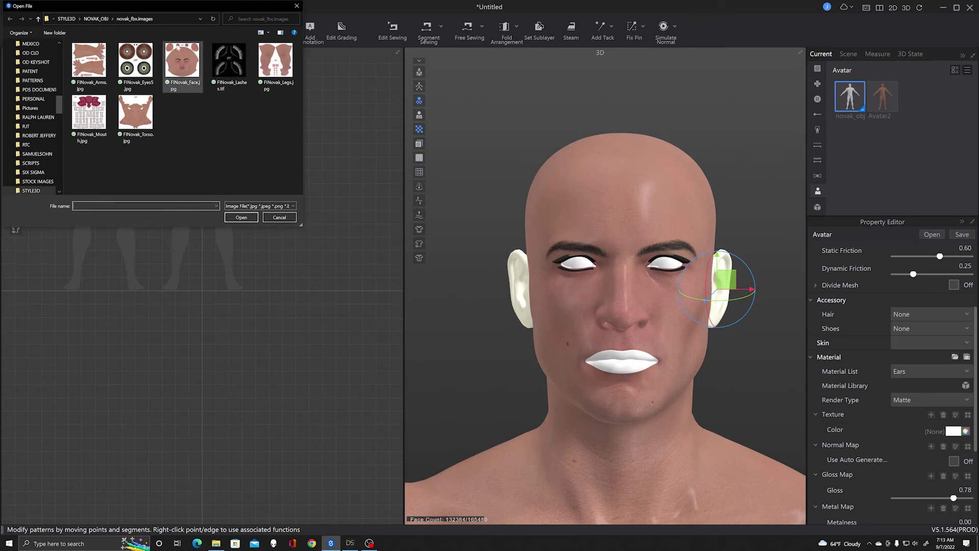
pyautogui.click(182, 60)
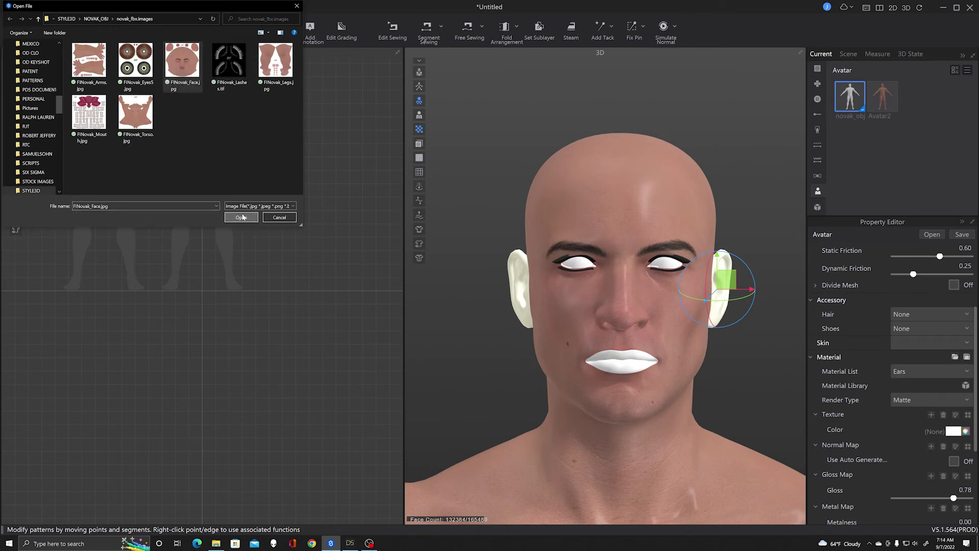
pyautogui.click(241, 218)
pyautogui.click(630, 370)
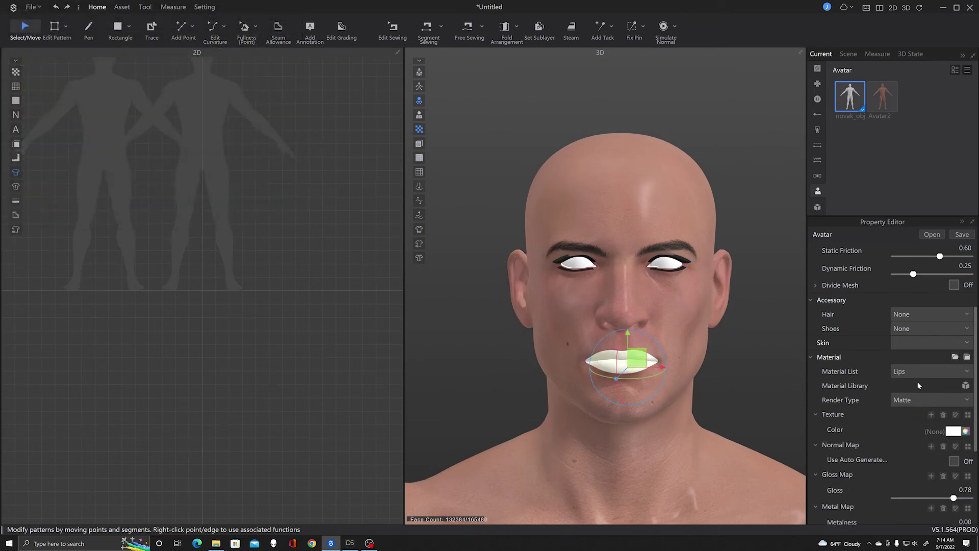
pyautogui.click(930, 416)
pyautogui.click(182, 60)
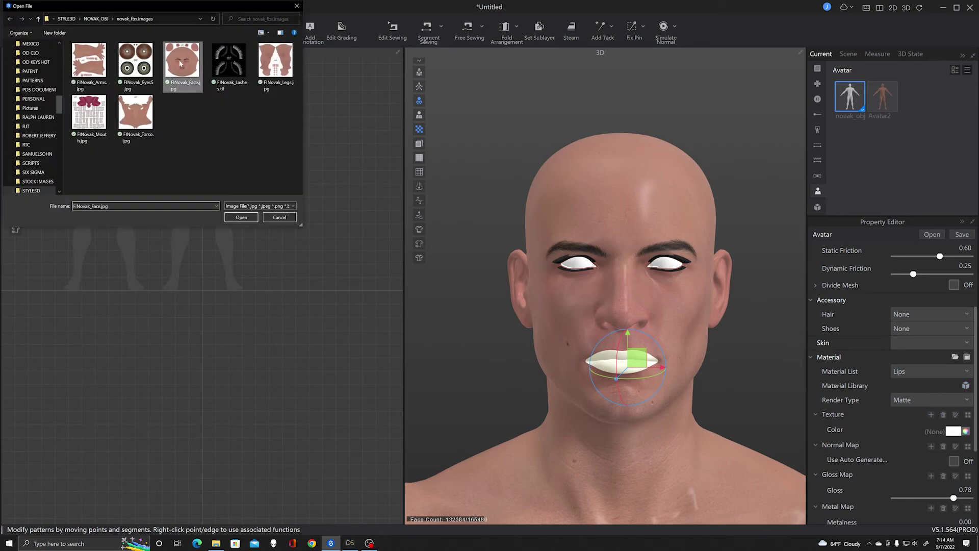
pyautogui.click(237, 217)
# Apply FINovak_Eyes5 to the left eye's moisture layer and the eye socket
pyautogui.moveTo(661, 272); pyautogui.dragTo(729, 210, button='right')
pyautogui.scroll(6, 724, 211)
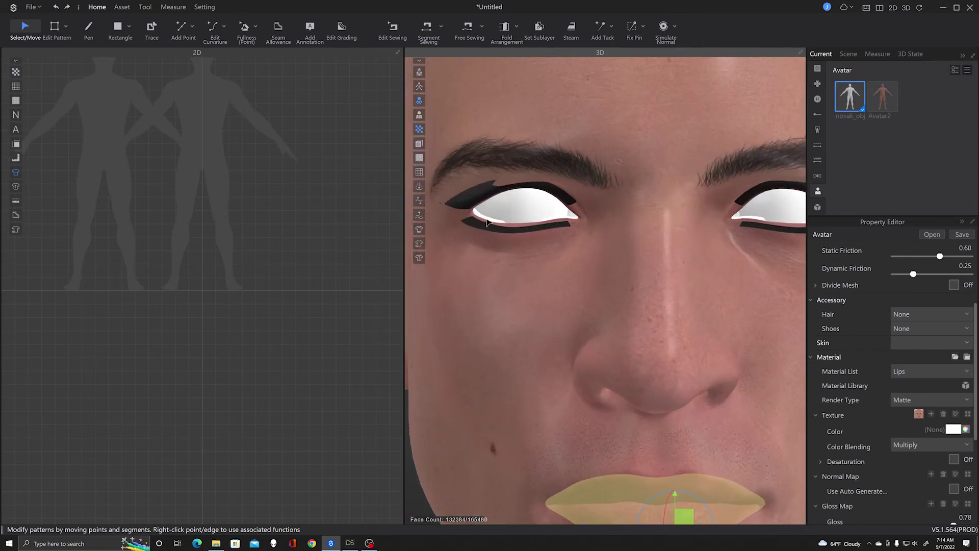
pyautogui.click(478, 217)
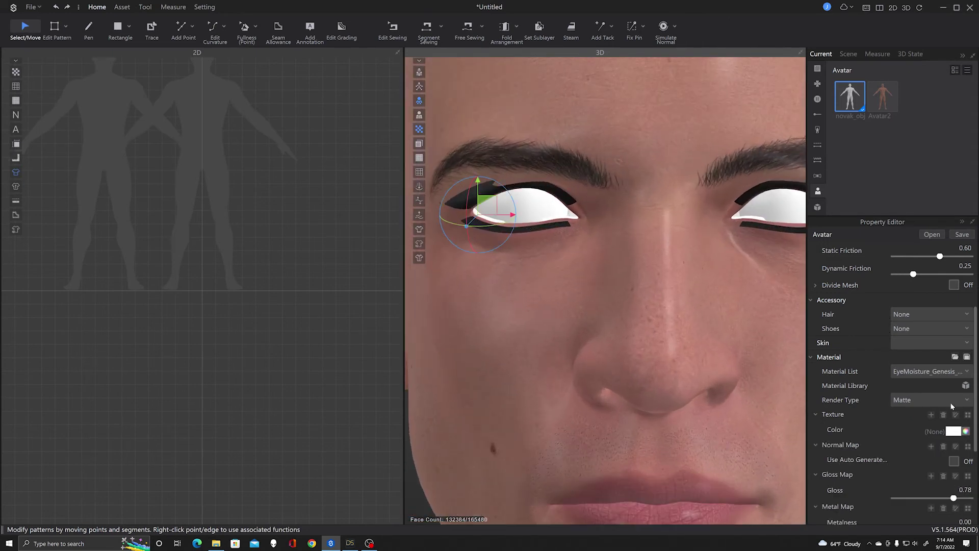
pyautogui.click(931, 414)
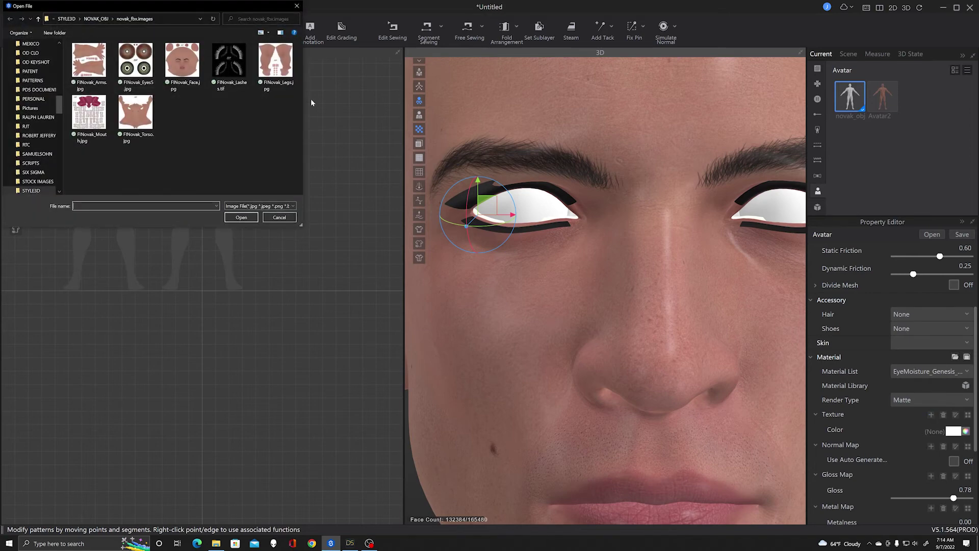
pyautogui.click(139, 64)
pyautogui.click(241, 217)
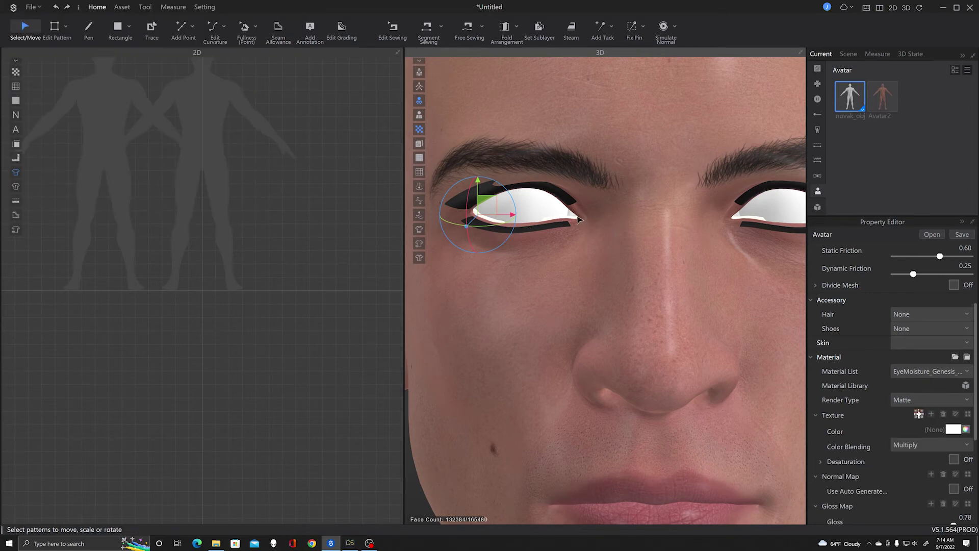
pyautogui.click(573, 216)
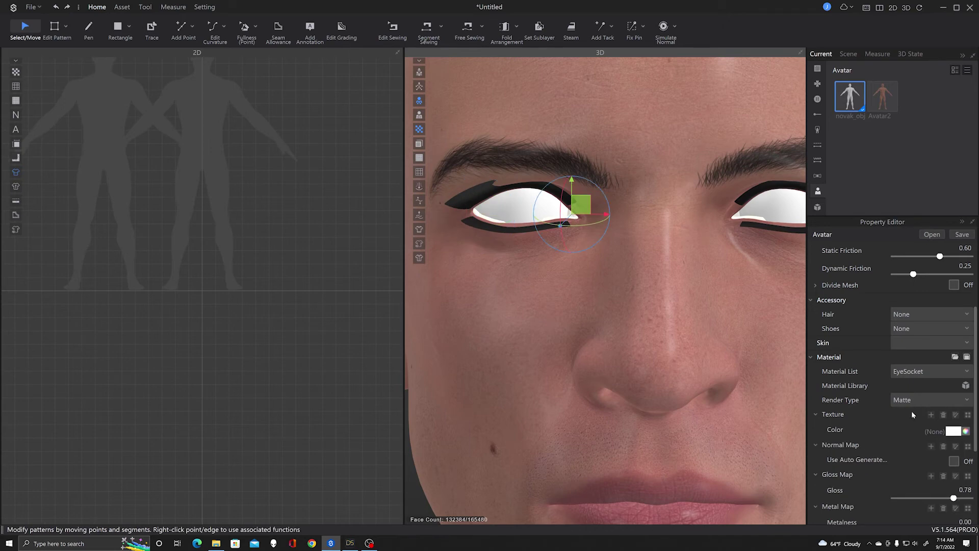
pyautogui.click(931, 414)
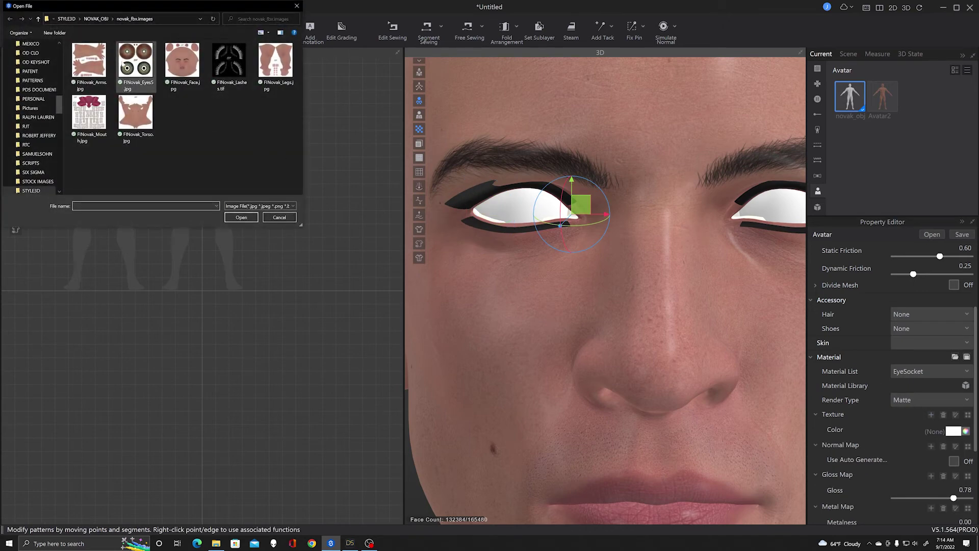
pyautogui.click(127, 63)
pyautogui.click(241, 217)
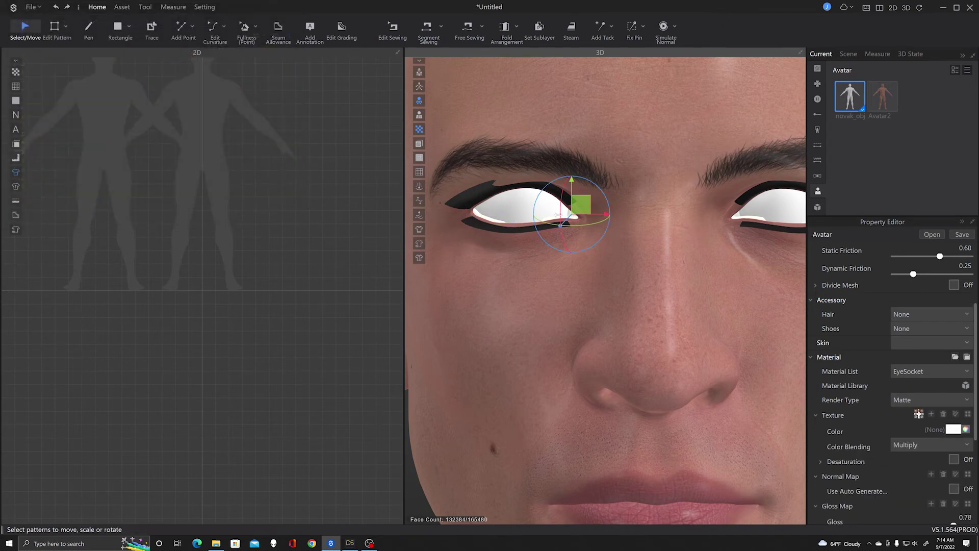
# Apply FINovak_Eyes5 to the eyeball's EyeMoisture and Cornea materials
pyautogui.click(559, 218)
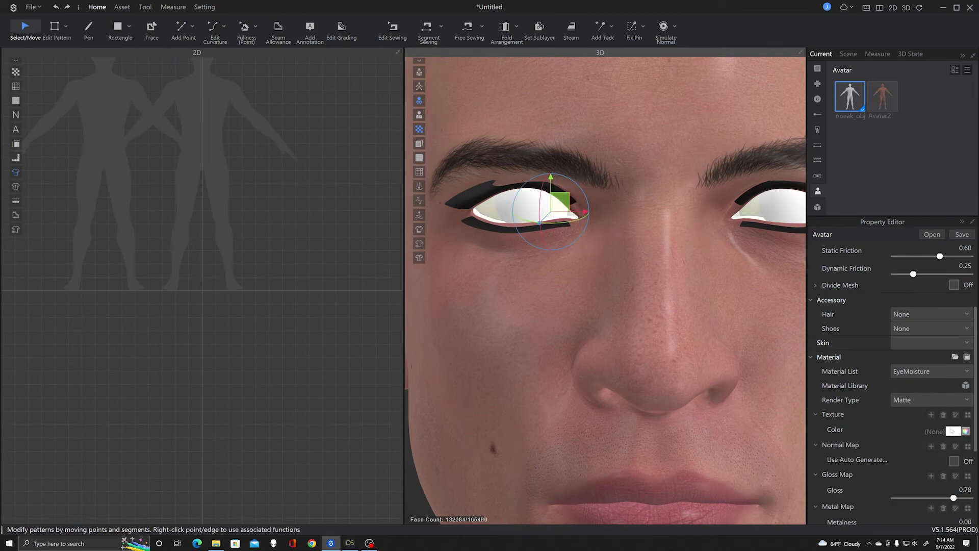
pyautogui.click(931, 415)
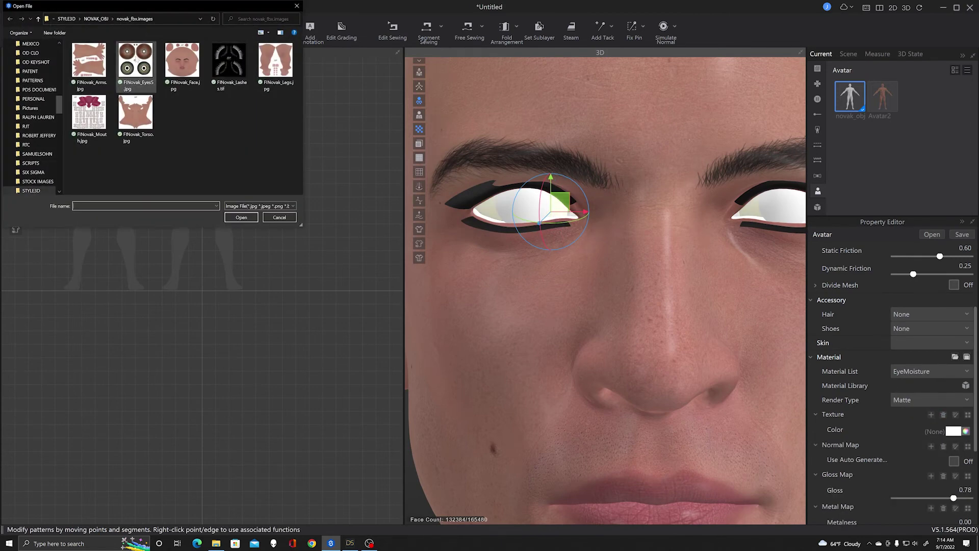
pyautogui.click(135, 61)
pyautogui.click(241, 217)
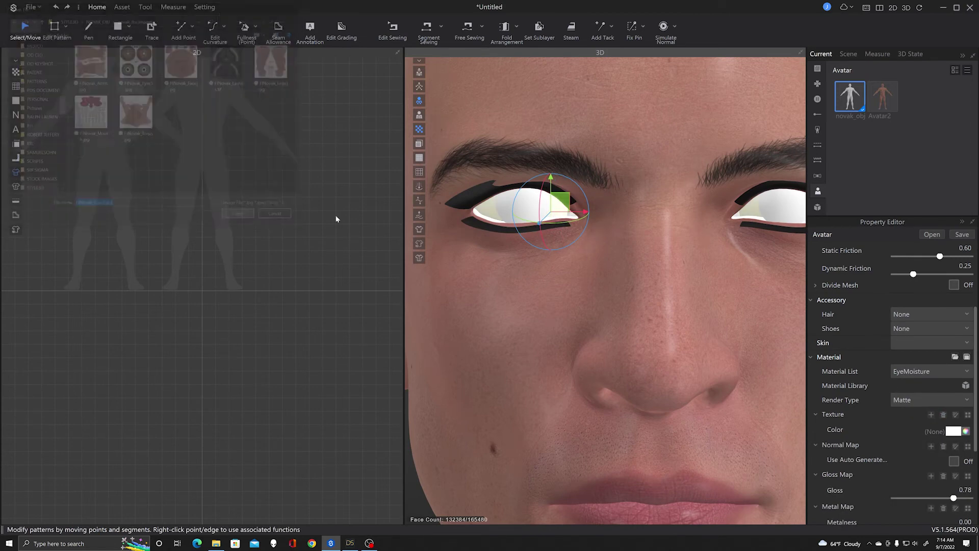
pyautogui.click(508, 206)
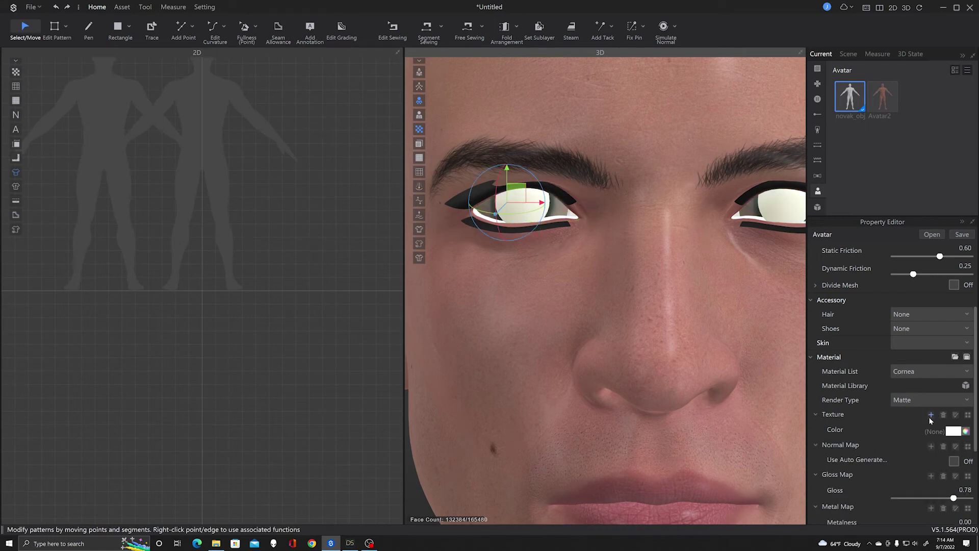
pyautogui.click(931, 415)
pyautogui.click(135, 60)
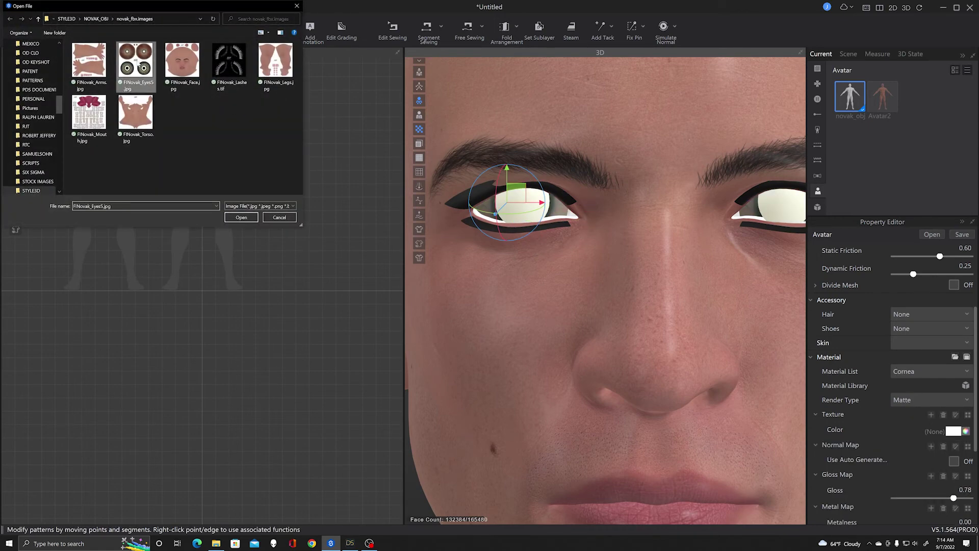
pyautogui.click(241, 218)
pyautogui.click(556, 301)
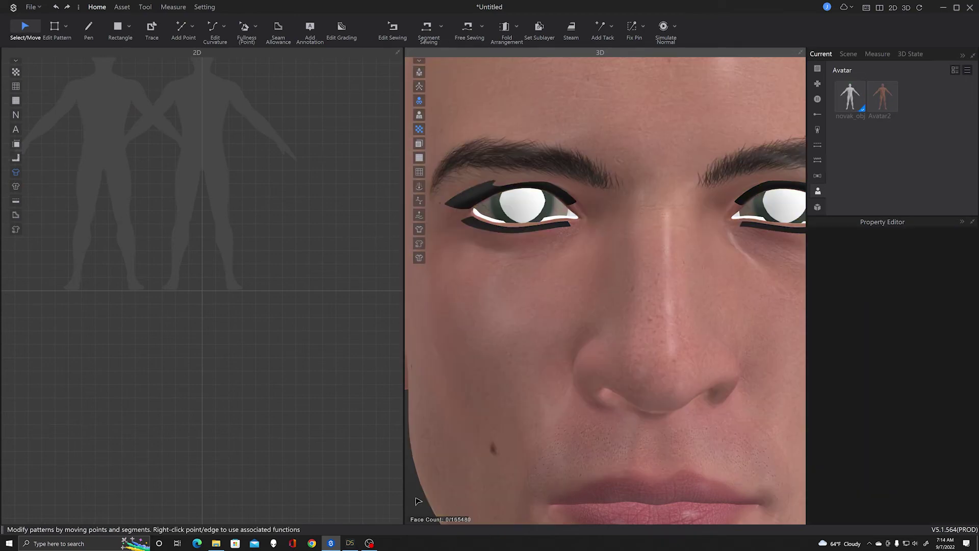
# Set FINovak_Lashes.tif as the Eyelashes material's transparent map, then deselect
pyautogui.click(419, 501)
pyautogui.click(479, 200)
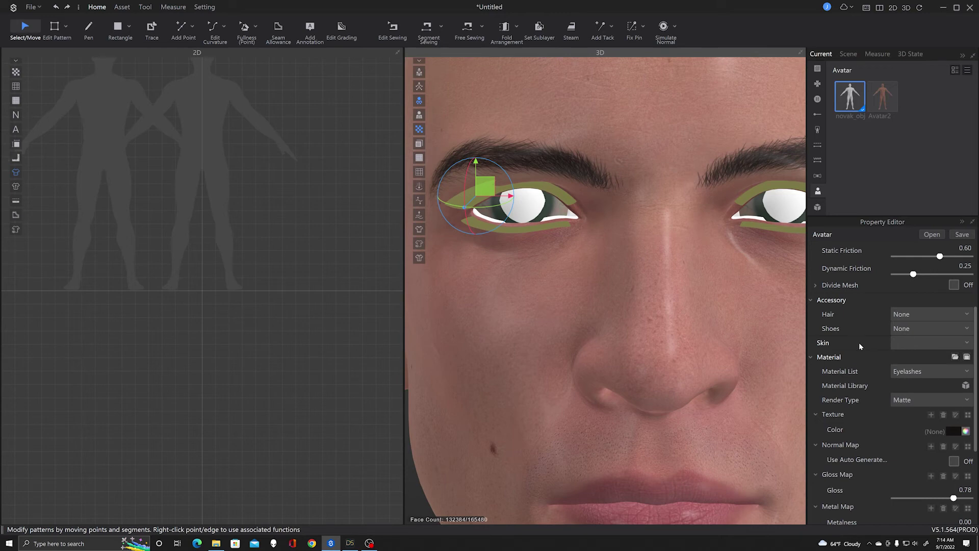
pyautogui.scroll(-2, 869, 351)
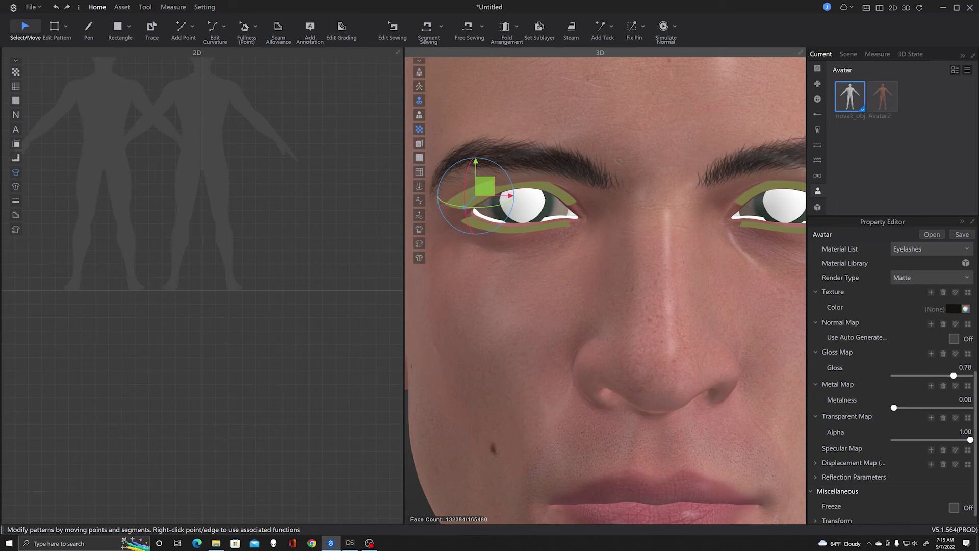
pyautogui.click(931, 418)
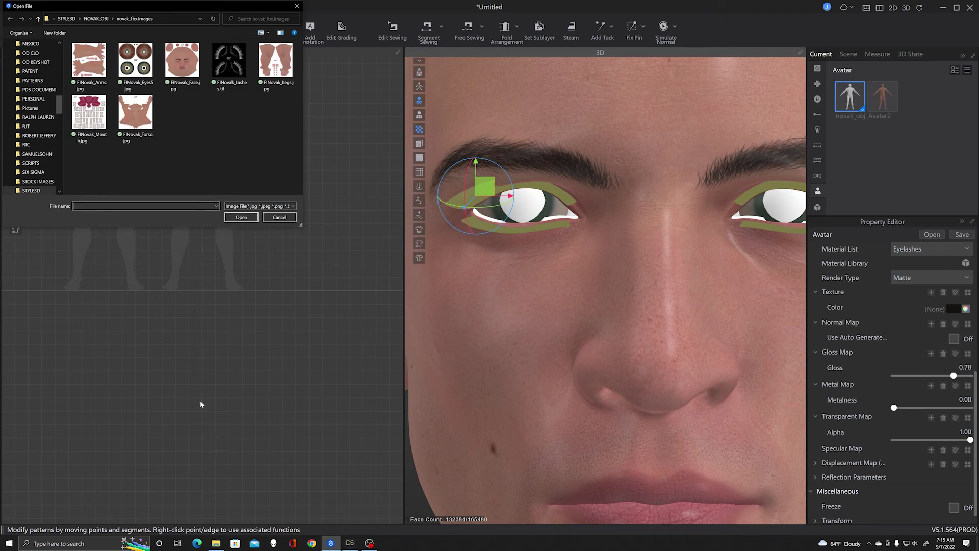
pyautogui.click(229, 72)
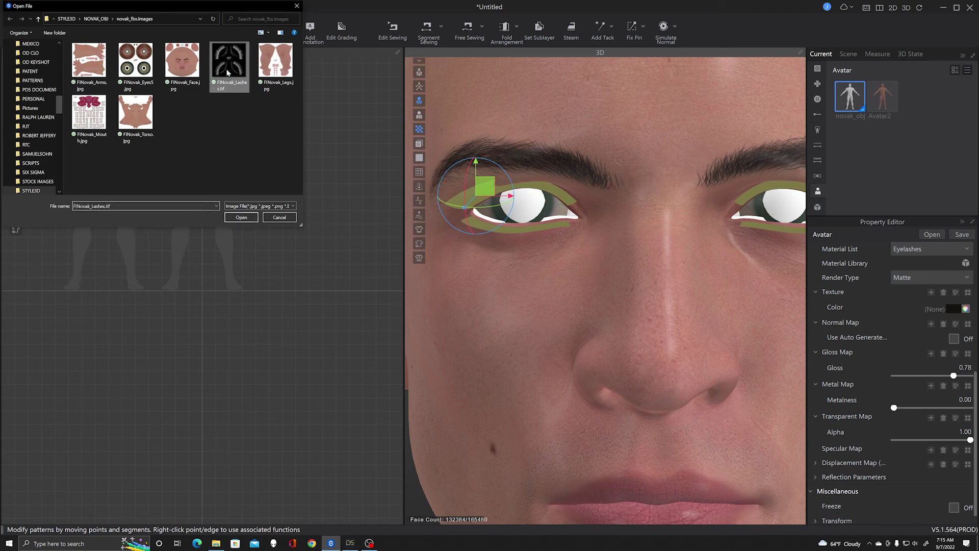
pyautogui.click(242, 218)
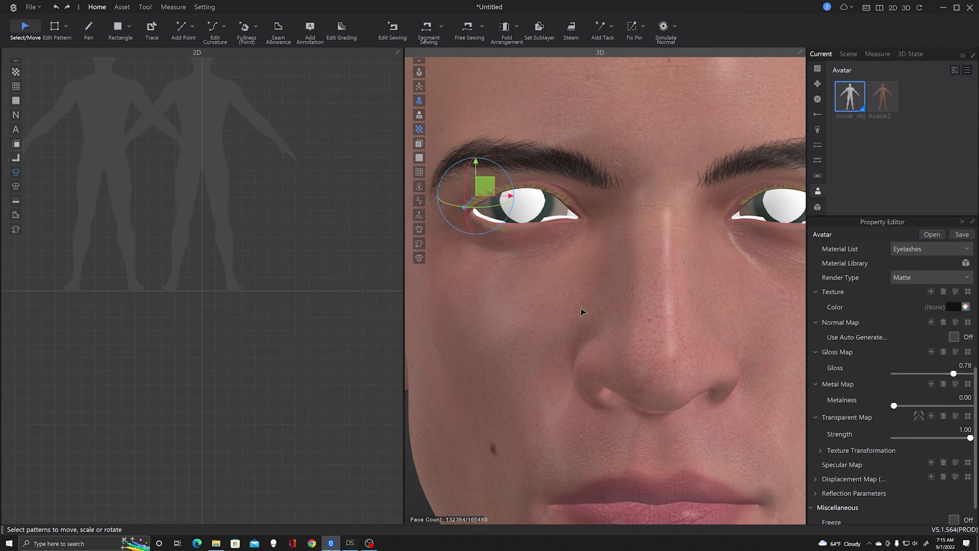
pyautogui.click(582, 309)
pyautogui.press('Escape')
# Apply the FINovak_Arms.jpg texture to the avatar's white arm piece
pyautogui.scroll(3, 638, 268)
pyautogui.scroll(-10, 617, 274)
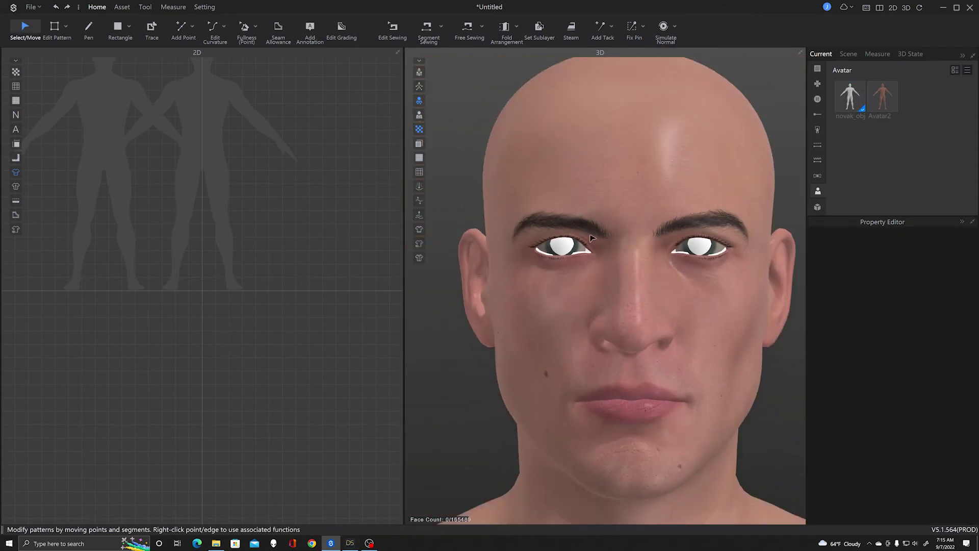
pyautogui.scroll(-3, 603, 276)
pyautogui.scroll(-5, 677, 197)
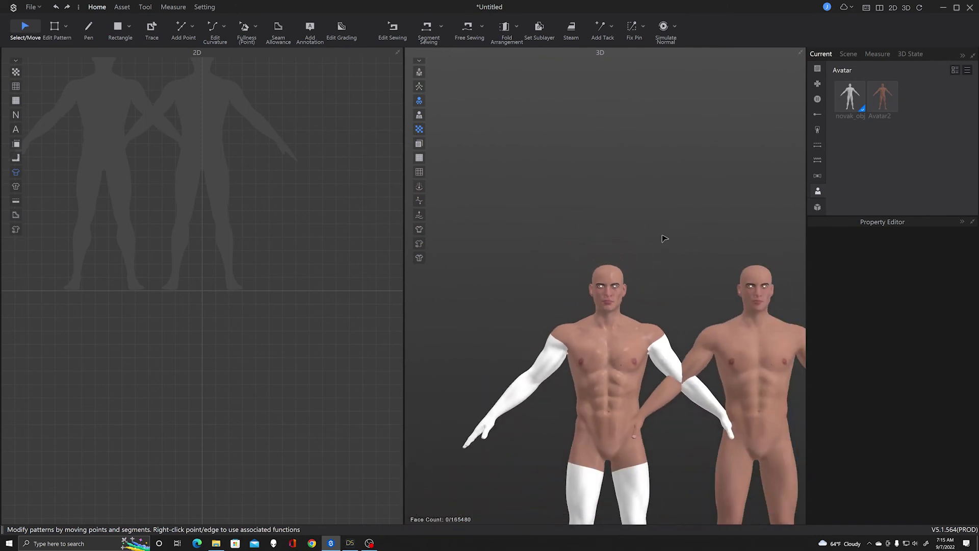
pyautogui.click(660, 364)
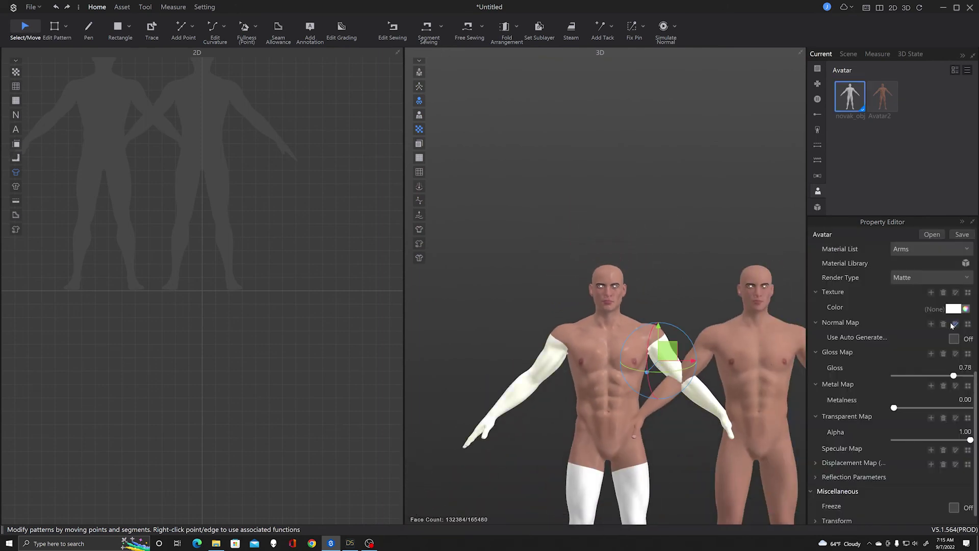
pyautogui.click(931, 292)
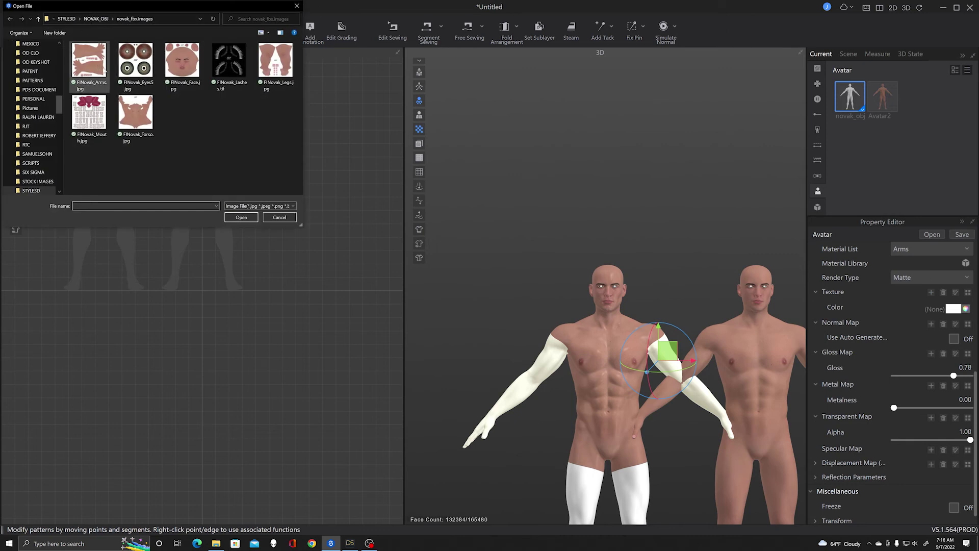
pyautogui.click(90, 60)
pyautogui.click(242, 218)
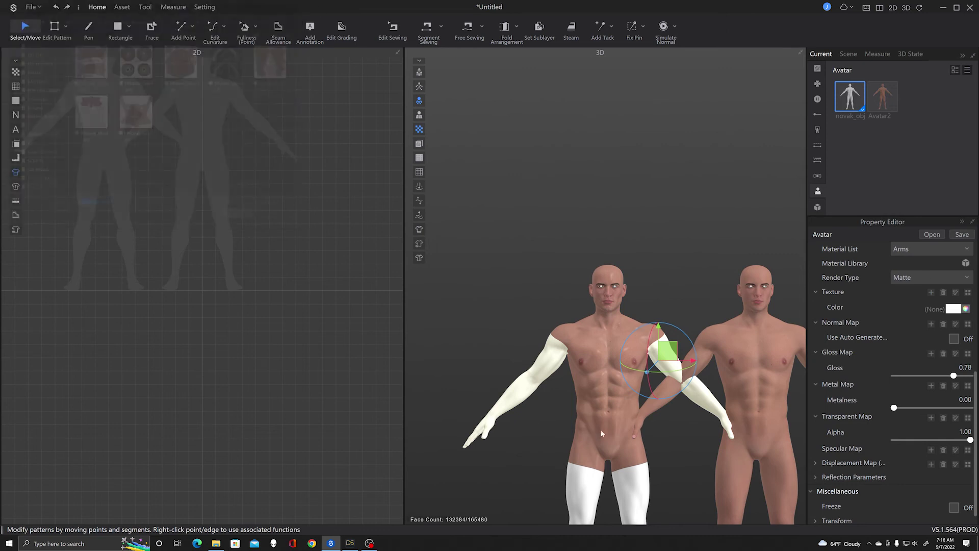
# Give the legs the FINovak_Legs.jpg texture, then select the left hand's fingernails
pyautogui.click(635, 497)
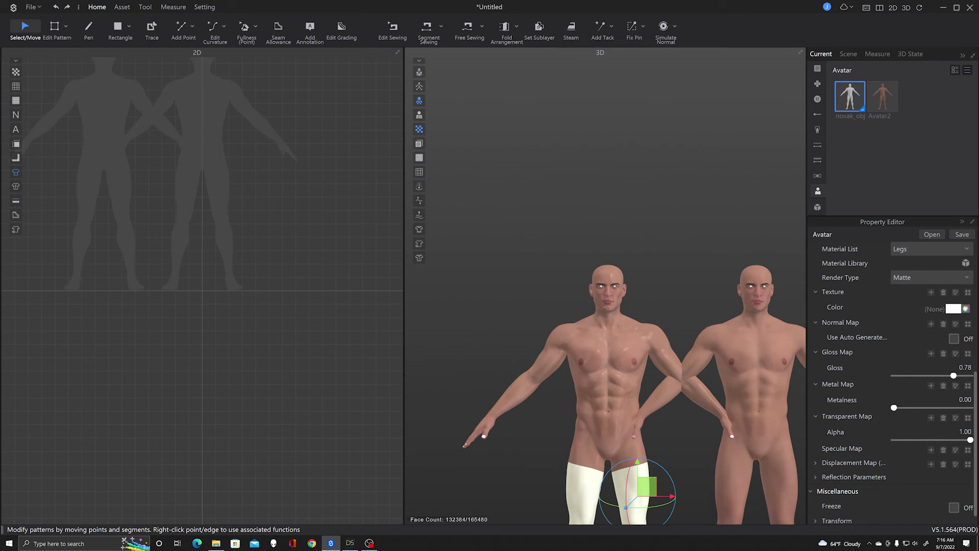
pyautogui.click(930, 294)
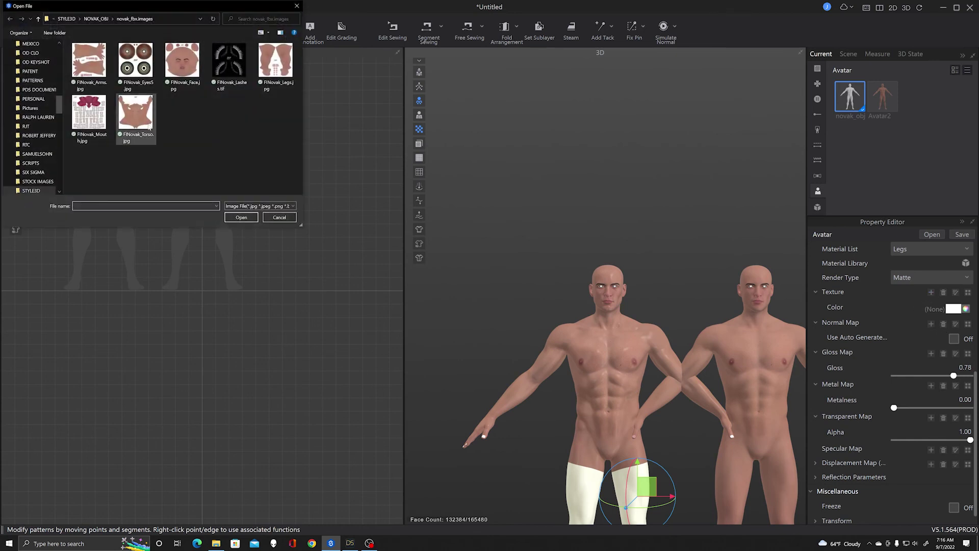
pyautogui.click(276, 66)
pyautogui.click(241, 217)
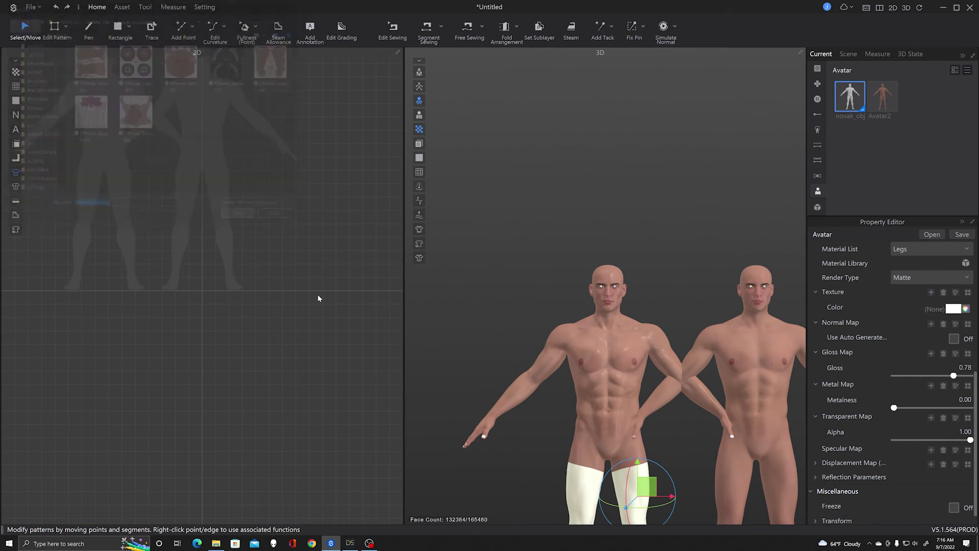
pyautogui.click(484, 438)
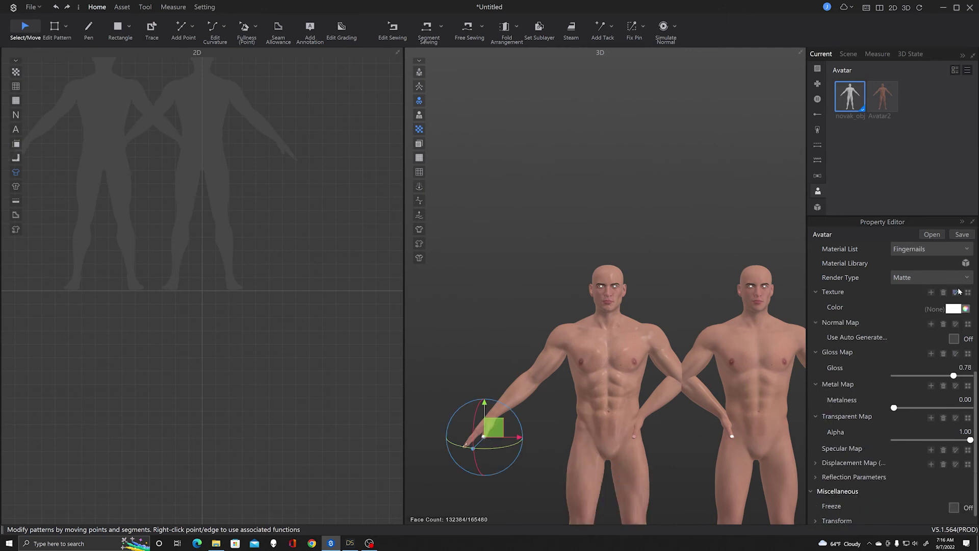
# Set the fingernails' base colour to black, then change it back to white
pyautogui.click(966, 308)
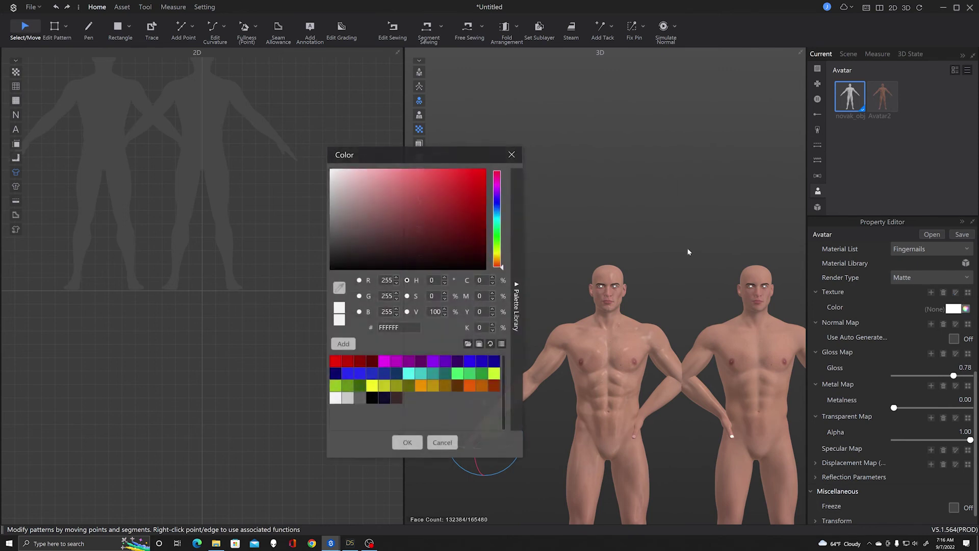
pyautogui.click(371, 398)
pyautogui.click(408, 443)
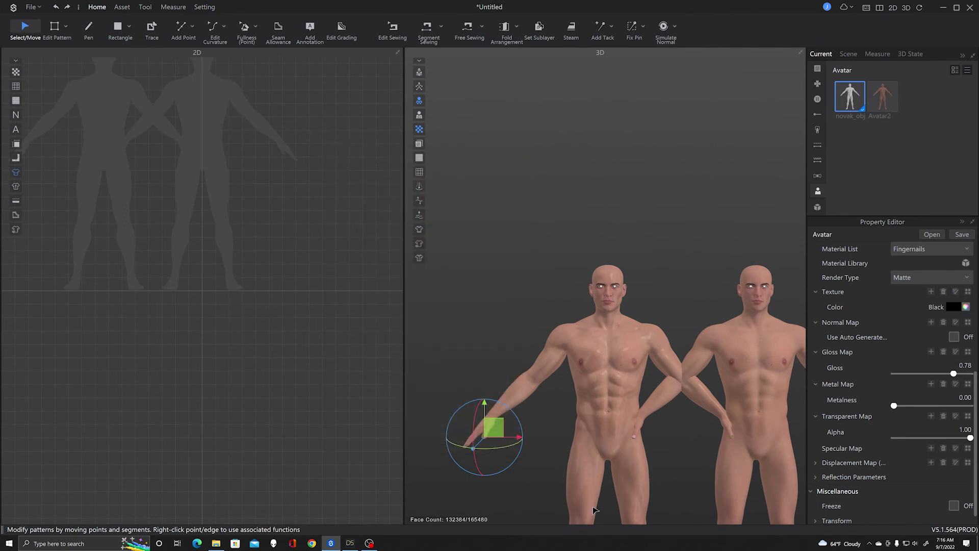
pyautogui.click(533, 515)
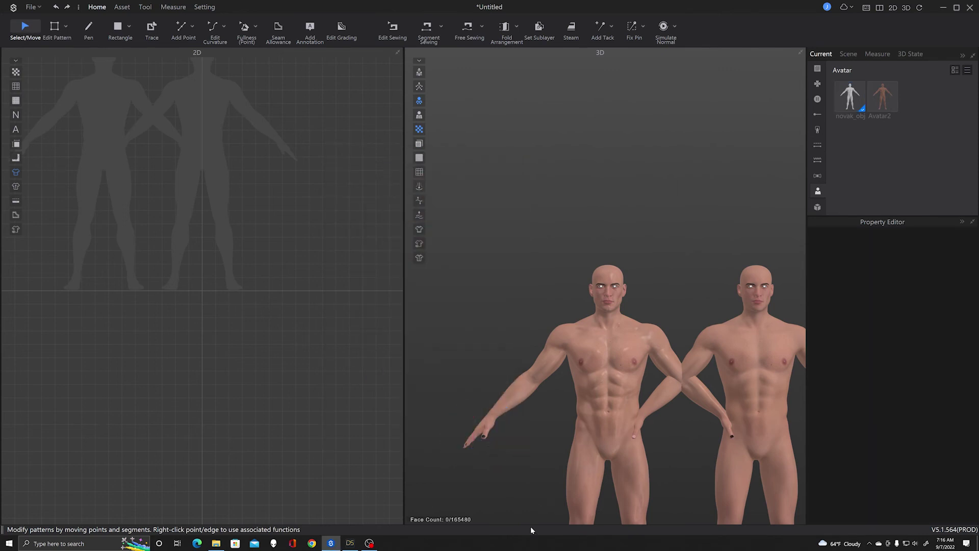
pyautogui.click(484, 439)
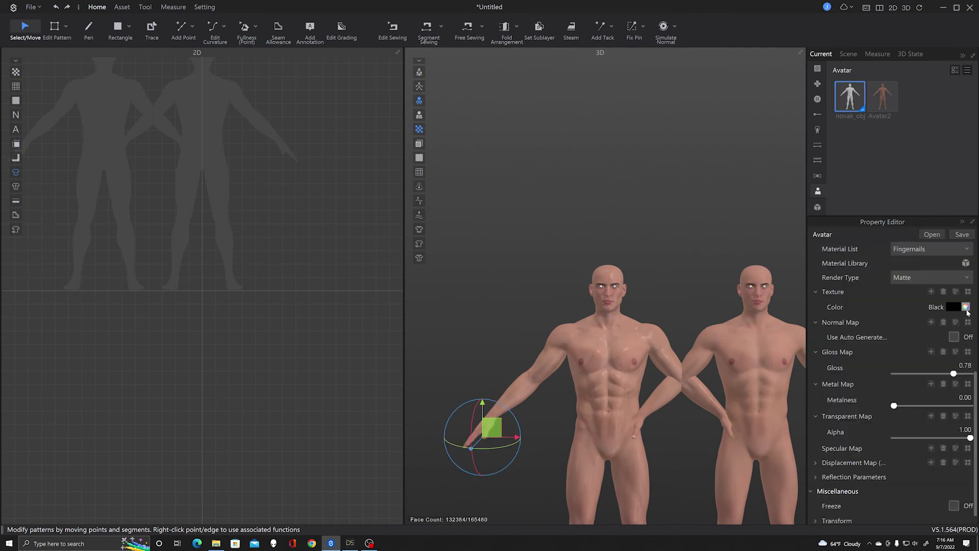
pyautogui.click(966, 306)
pyautogui.click(335, 398)
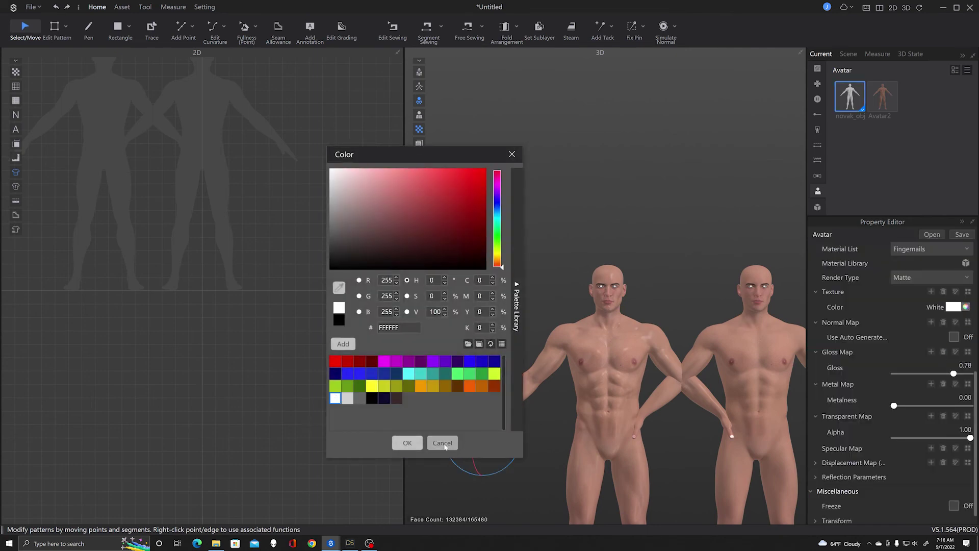
pyautogui.click(408, 444)
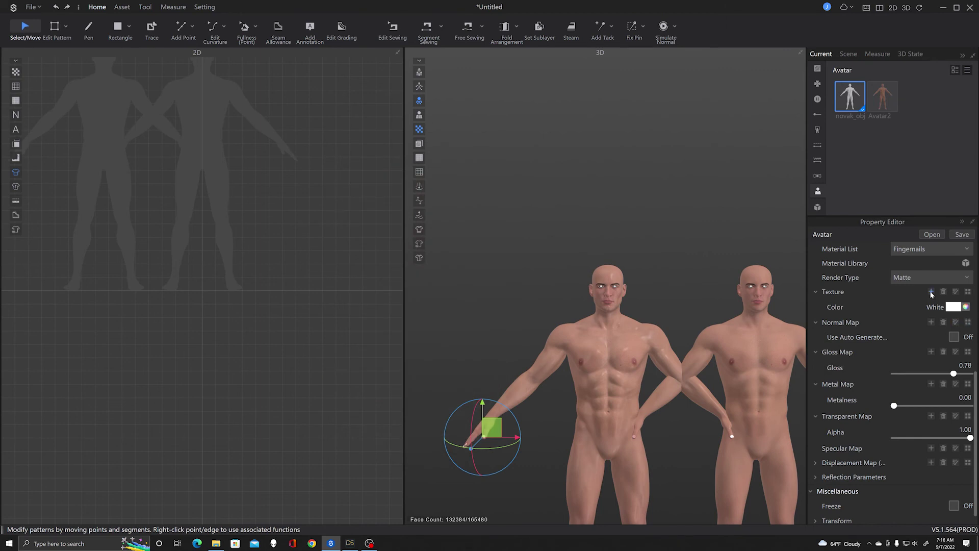
# Apply FINovak_Arms.jpg as the fingernail texture and zoom in to inspect it
pyautogui.click(932, 292)
pyautogui.click(88, 61)
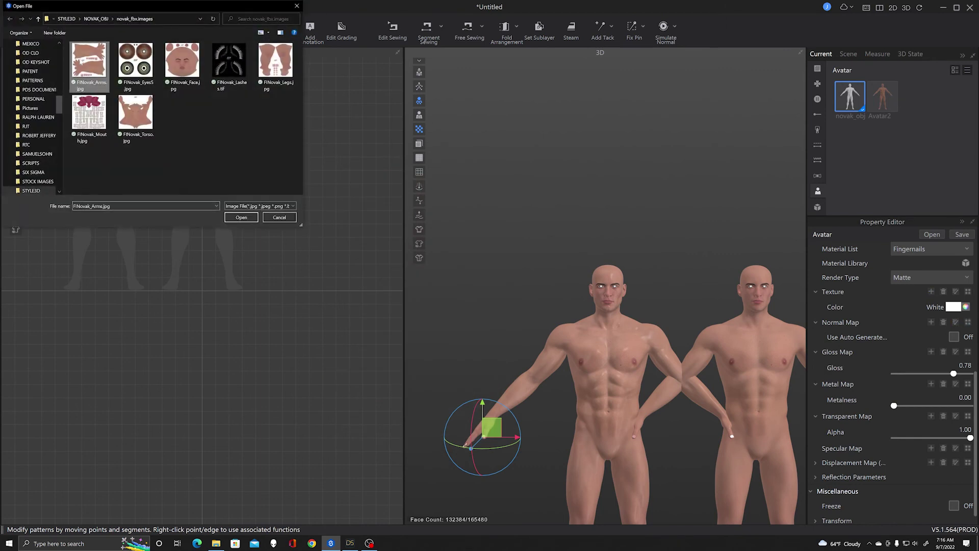
pyautogui.click(240, 218)
pyautogui.scroll(3, 618, 234)
pyautogui.scroll(-2, 663, 265)
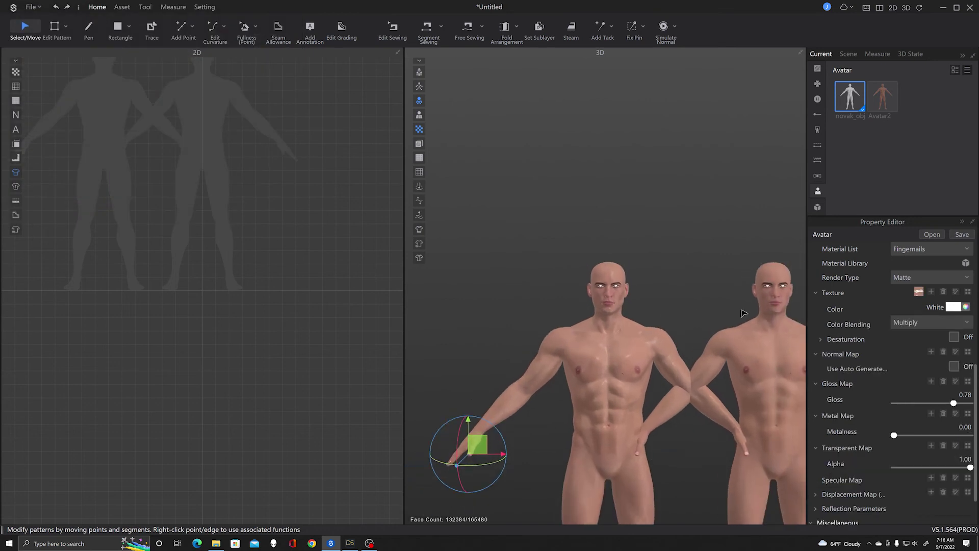
pyautogui.scroll(-1, 741, 311)
pyautogui.scroll(3, 755, 332)
pyautogui.scroll(-2, 724, 317)
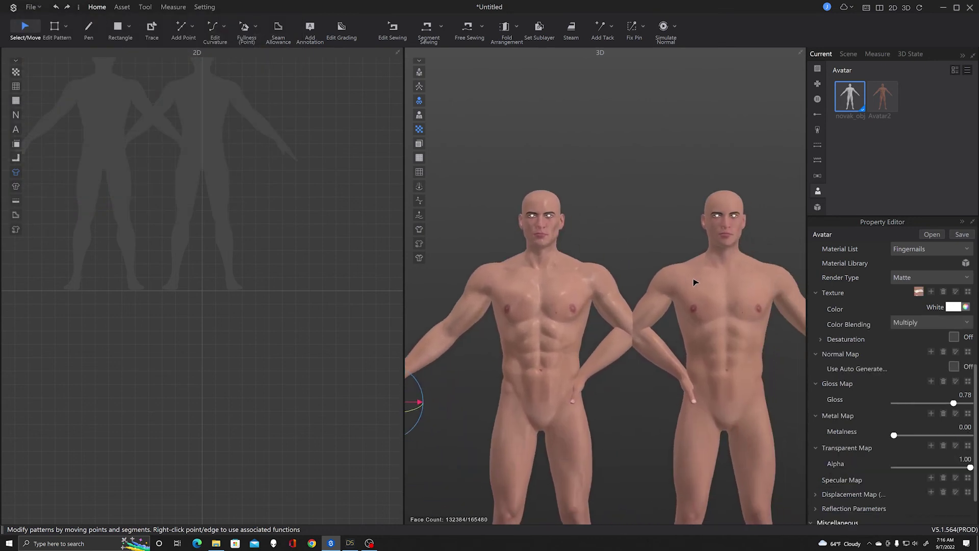
pyautogui.scroll(3, 692, 316)
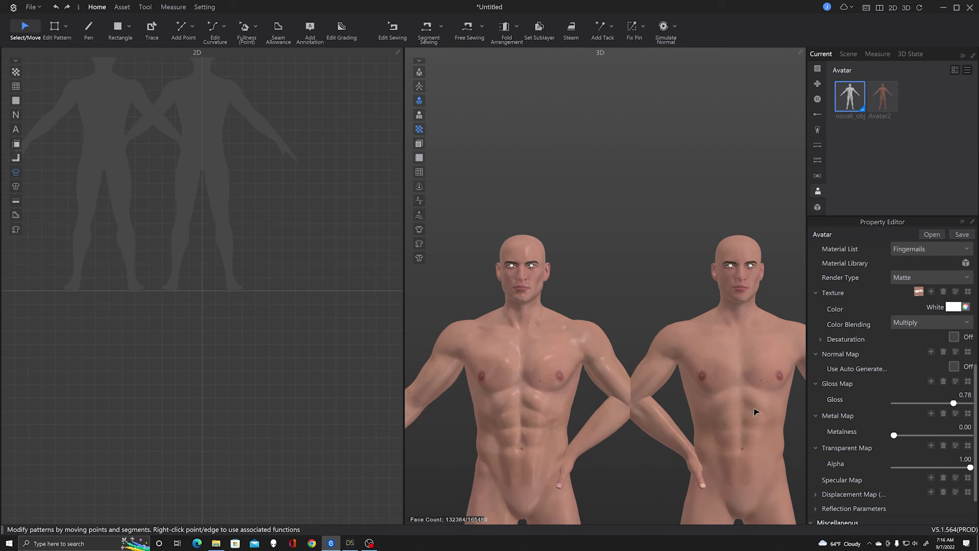
pyautogui.moveTo(724, 363); pyautogui.dragTo(730, 310, button='middle')
pyautogui.scroll(3, 729, 310)
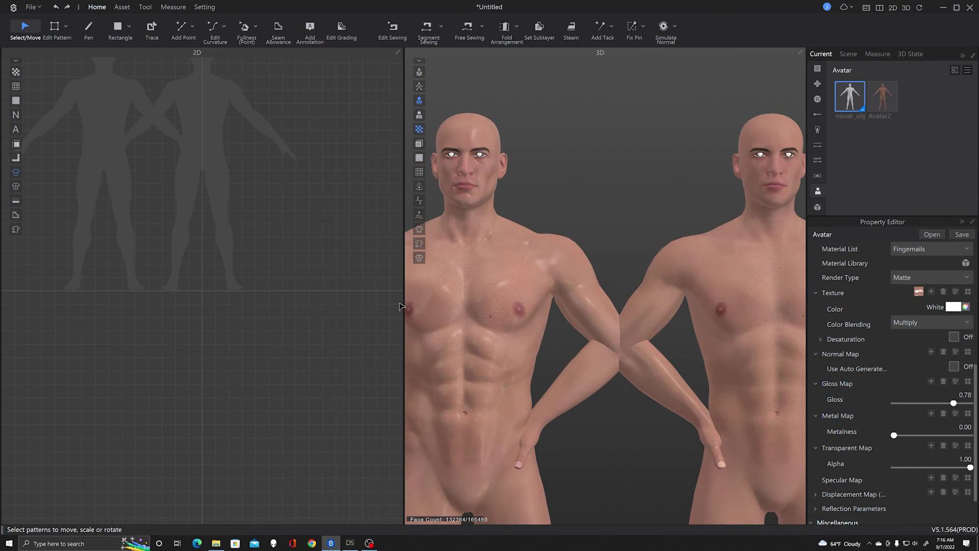
# Frame both avatars and open the Offline Render panel from the Tool menu
pyautogui.scroll(2, 607, 336)
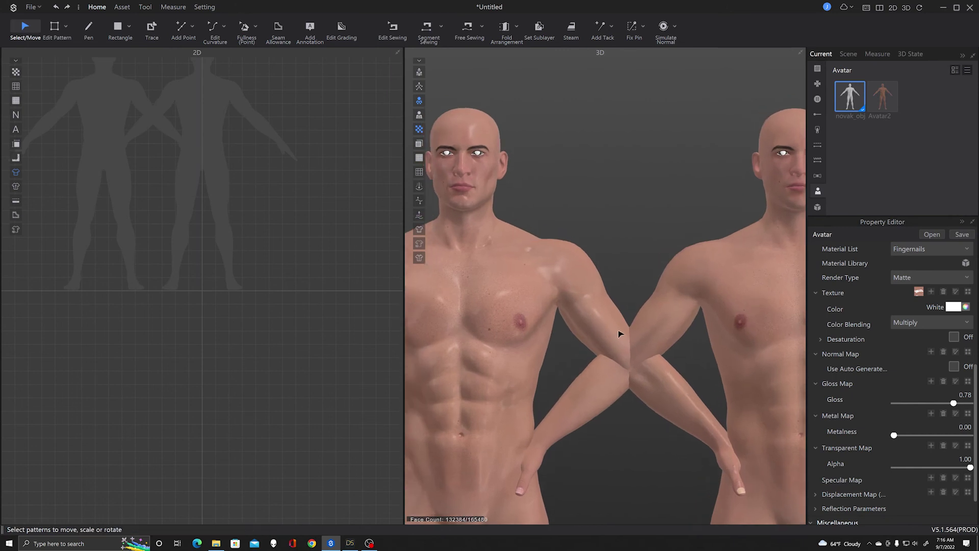
pyautogui.moveTo(620, 335); pyautogui.dragTo(623, 376, button='middle')
pyautogui.click(145, 7)
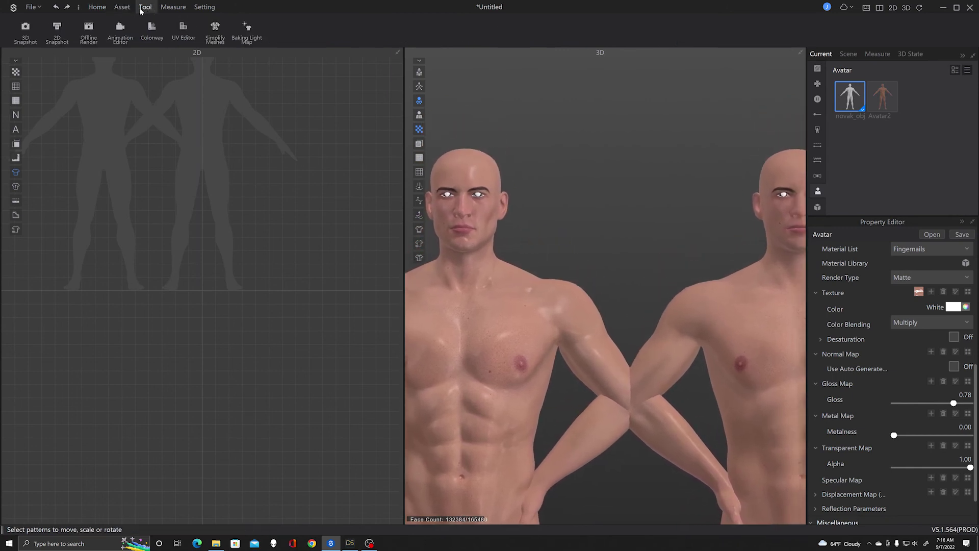
pyautogui.click(89, 32)
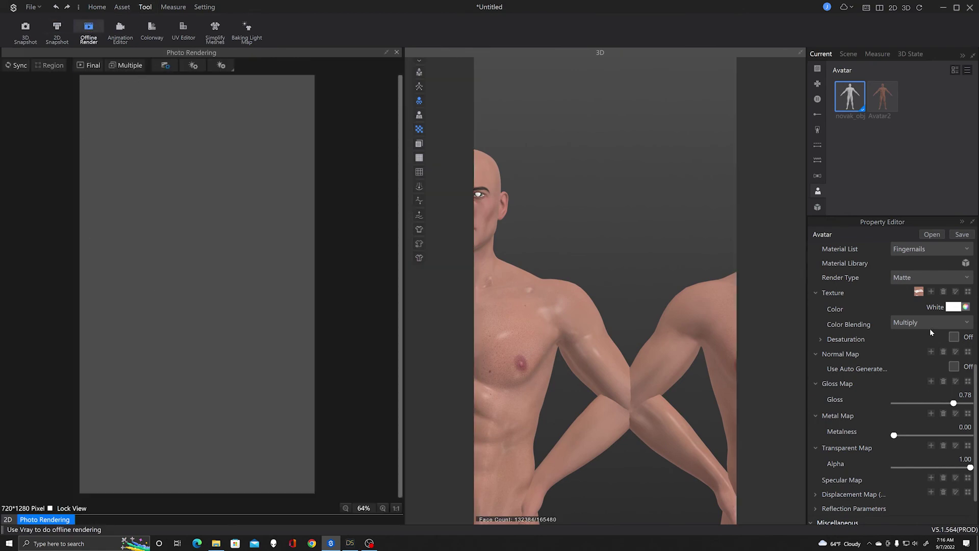
# Set landscape 1280×720, GPU device and High_Contrast lighting, then start the render
pyautogui.click(950, 262)
pyautogui.click(906, 280)
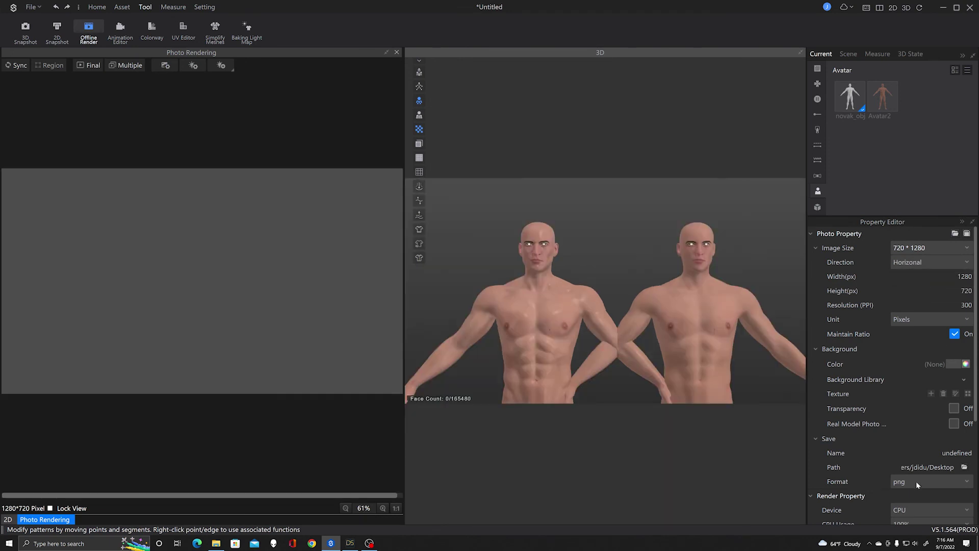
pyautogui.click(923, 509)
pyautogui.click(914, 525)
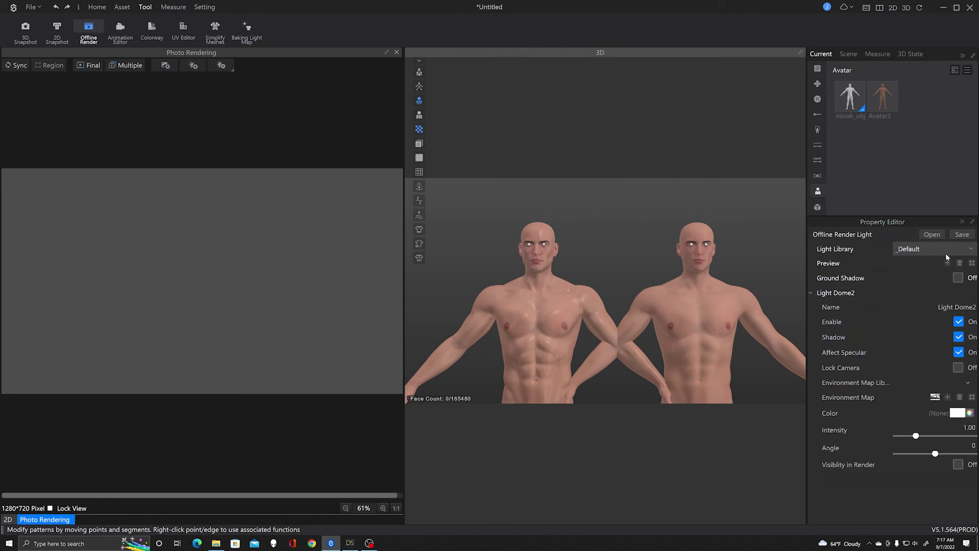
pyautogui.click(945, 253)
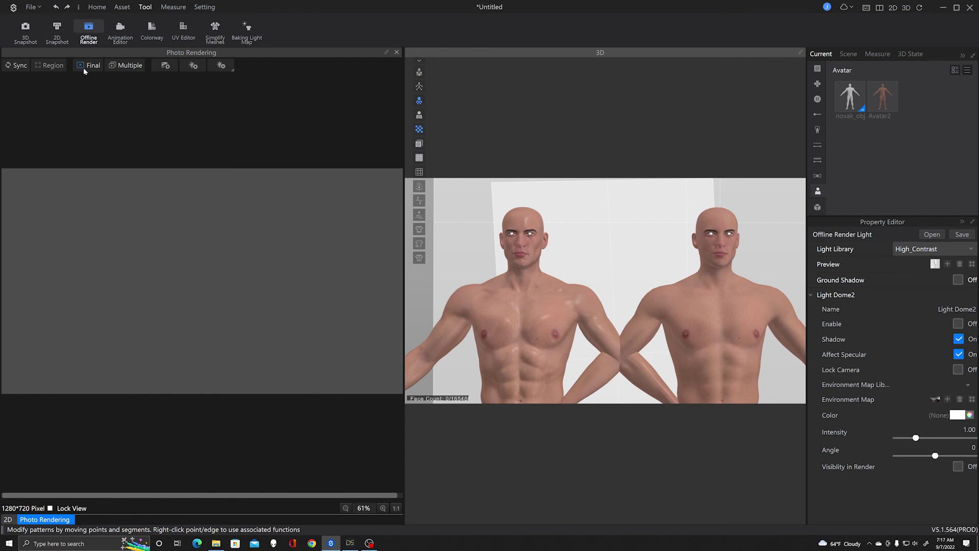
pyautogui.click(16, 66)
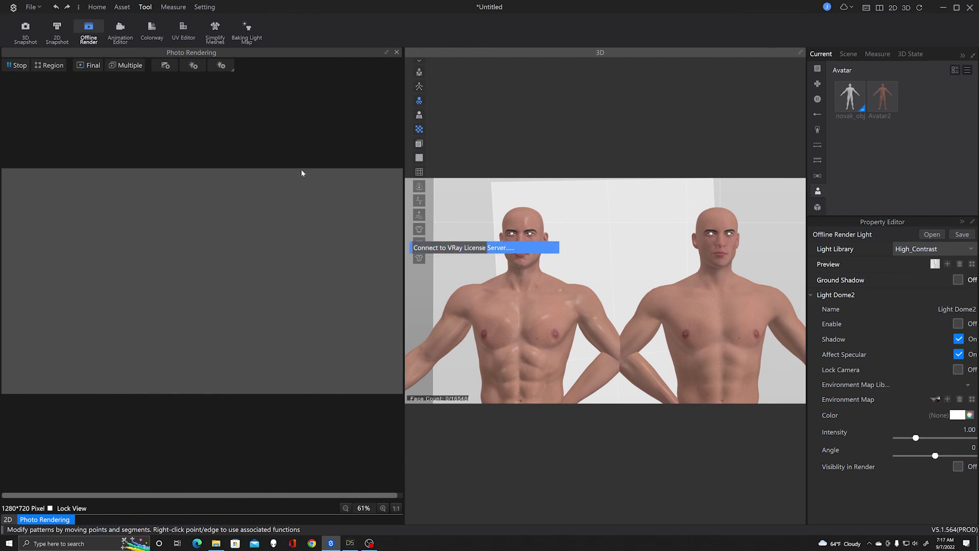